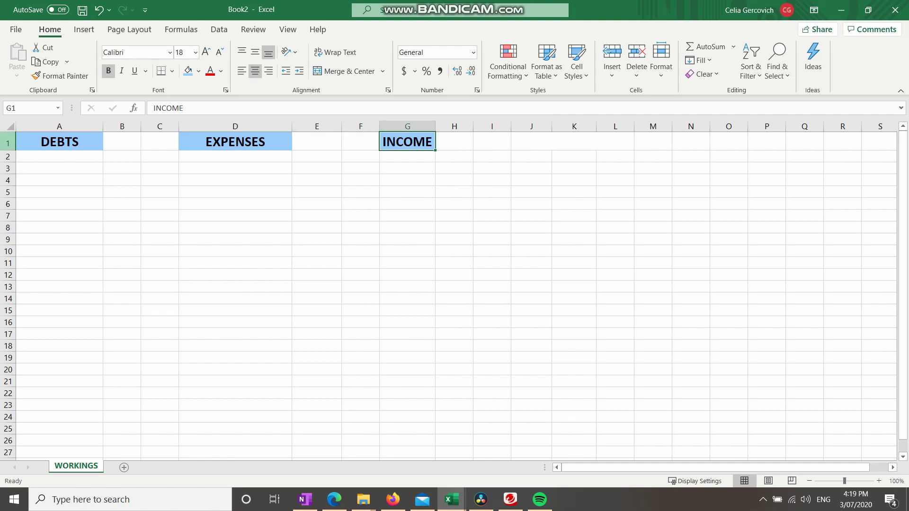
Enter the first debt, Car loan, with amount 1200 below DEBTS
left_click(159, 251)
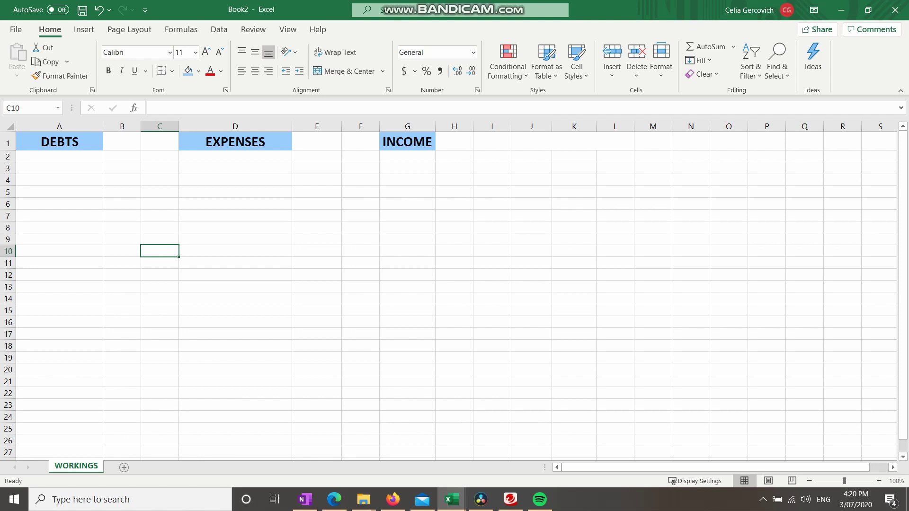
left_click(59, 156)
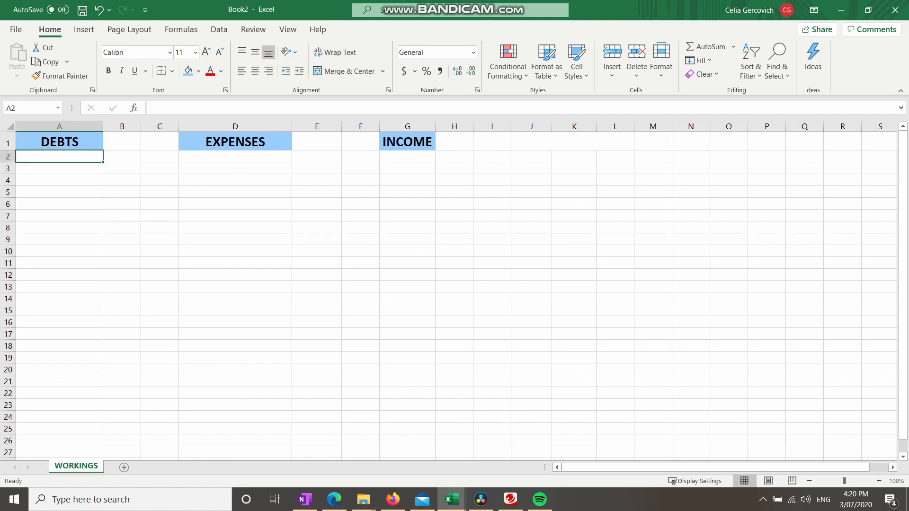
type("Car loan")
key("BackSpace")
key("BackSpace")
key("BackSpace")
key("BackSpace")
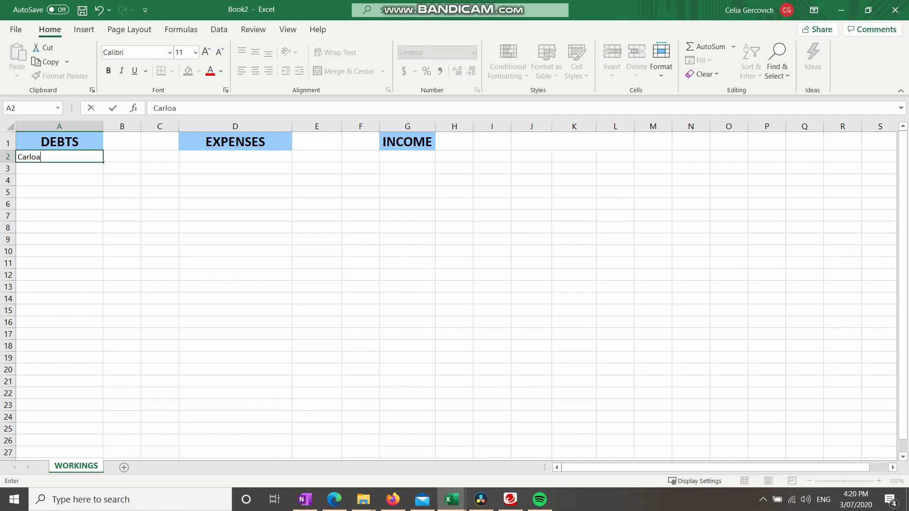
type("loan")
key("Tab")
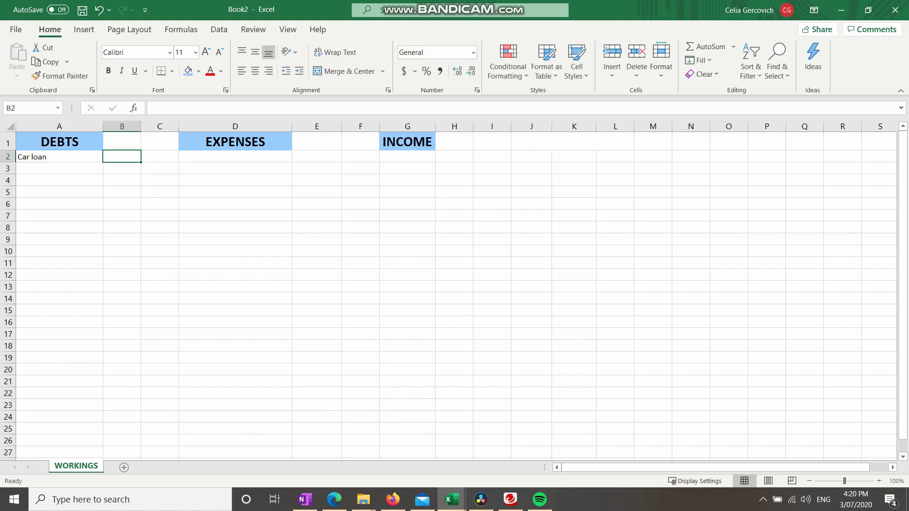
type("1200")
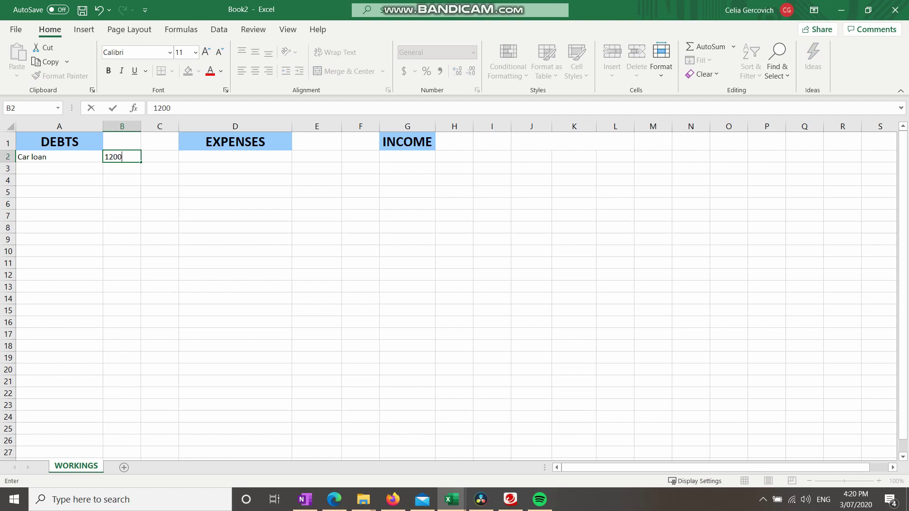
key("Return")
Add Credit card 600 and Afterpay 800 in the next two debt rows
type("Cre")
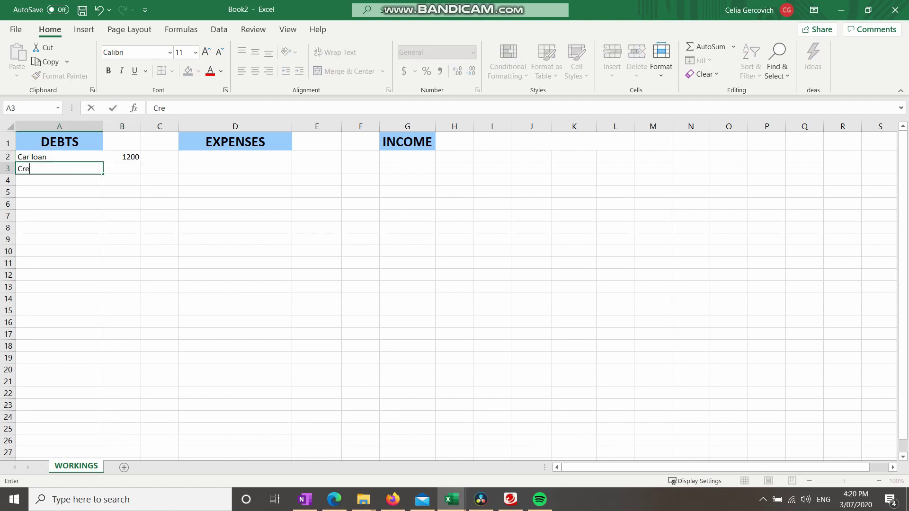
type("dit card")
key("Tab")
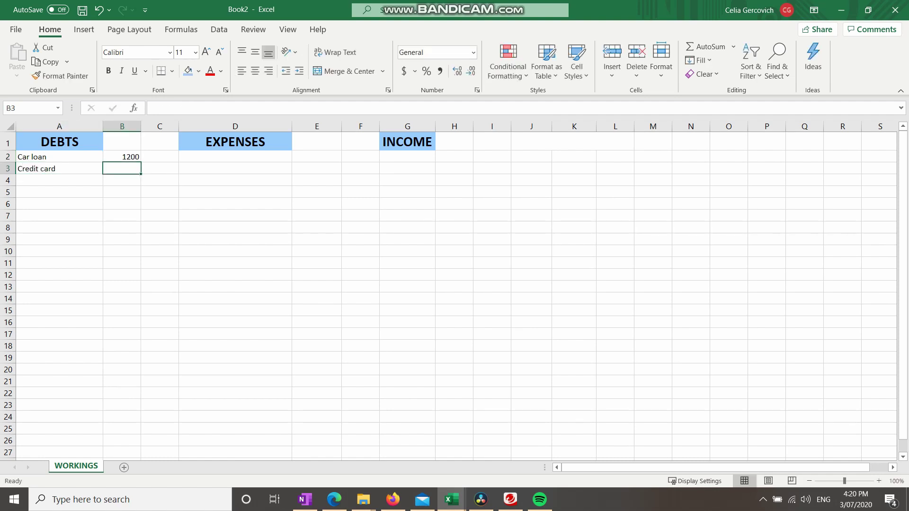
type("600")
key("Return")
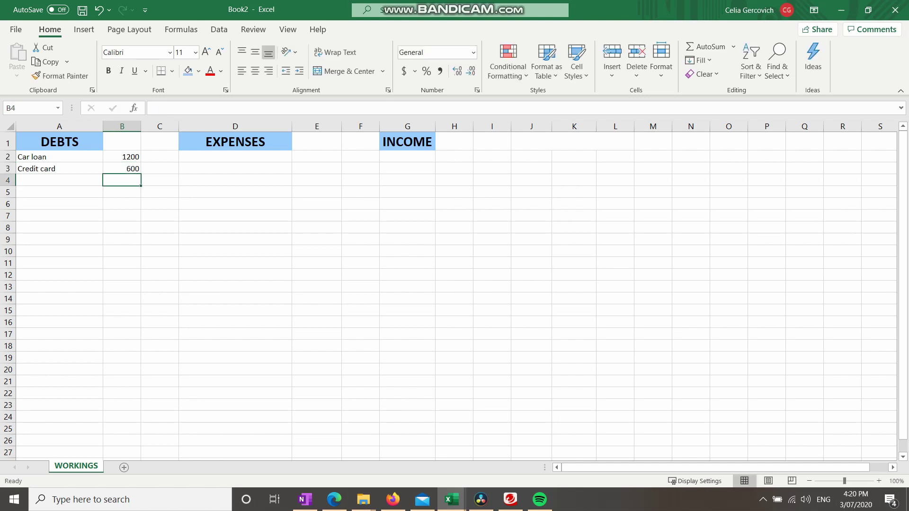
type("Afterpay")
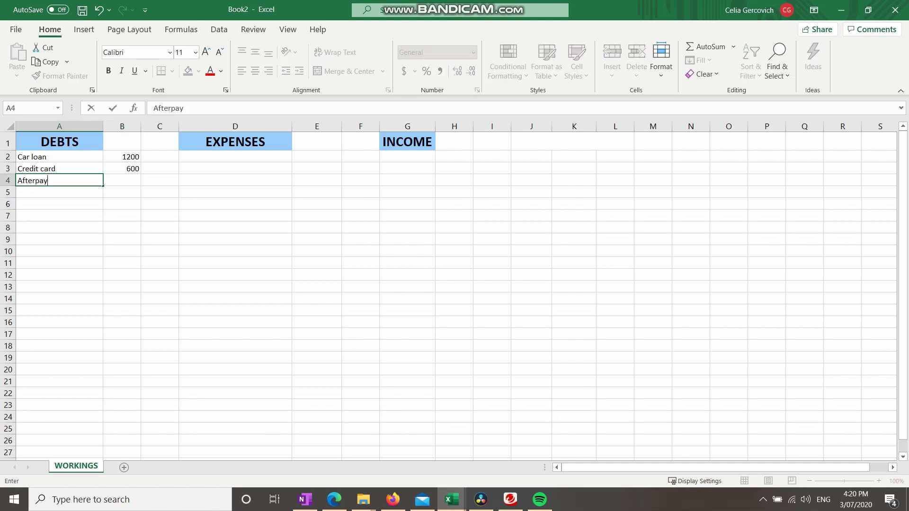
key("Tab")
type("800")
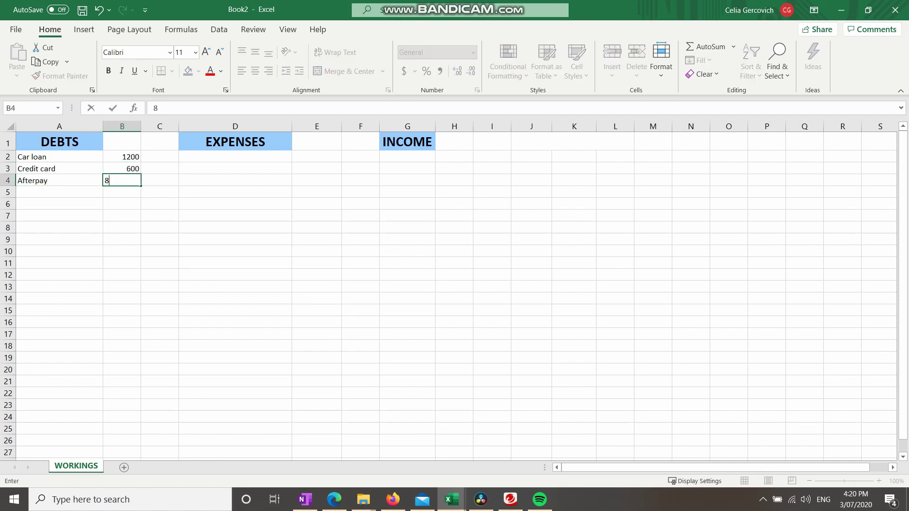
key("Tab")
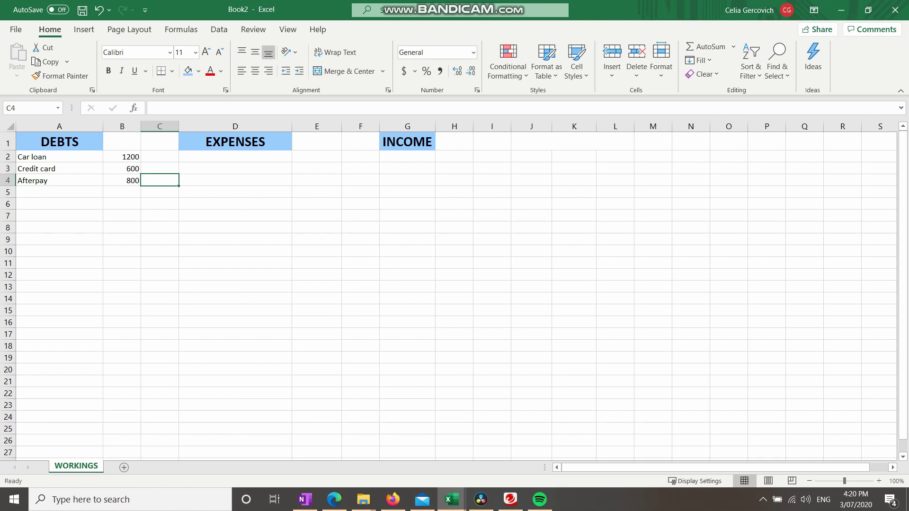
left_click(60, 191)
Label A5 TOTAL and AutoSum the debt amounts into B5, giving 2600
type("TOTAL")
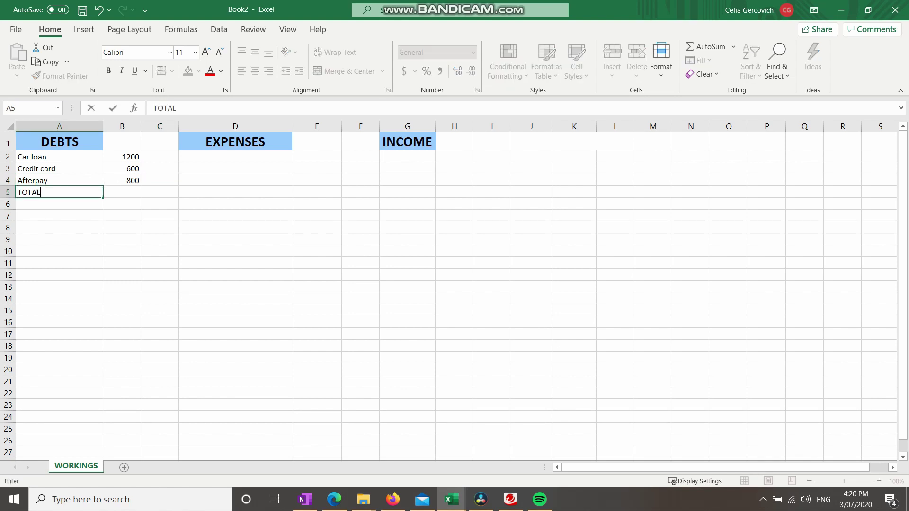
key("Tab")
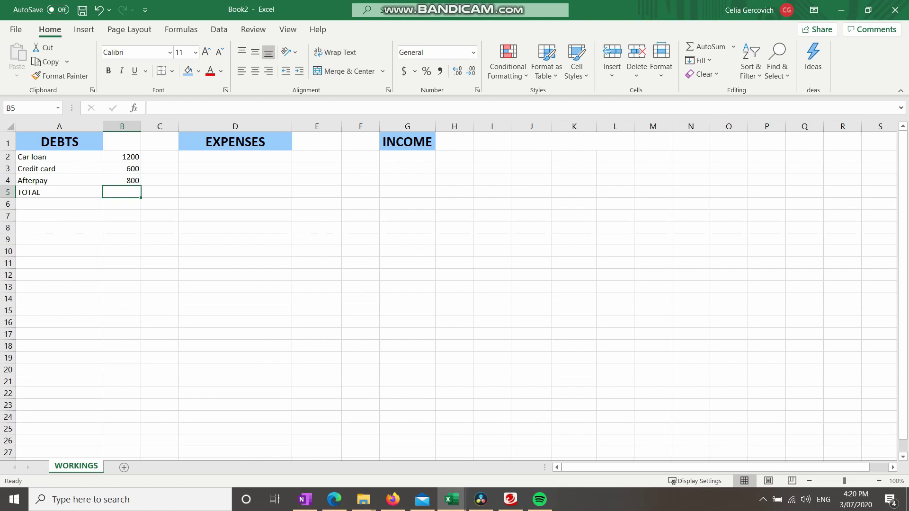
left_click_drag(121, 156, 122, 192)
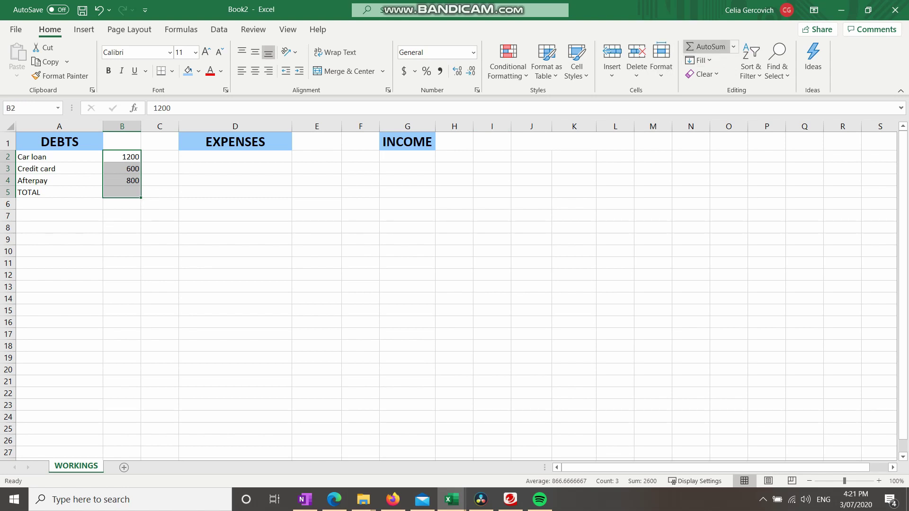
left_click(705, 46)
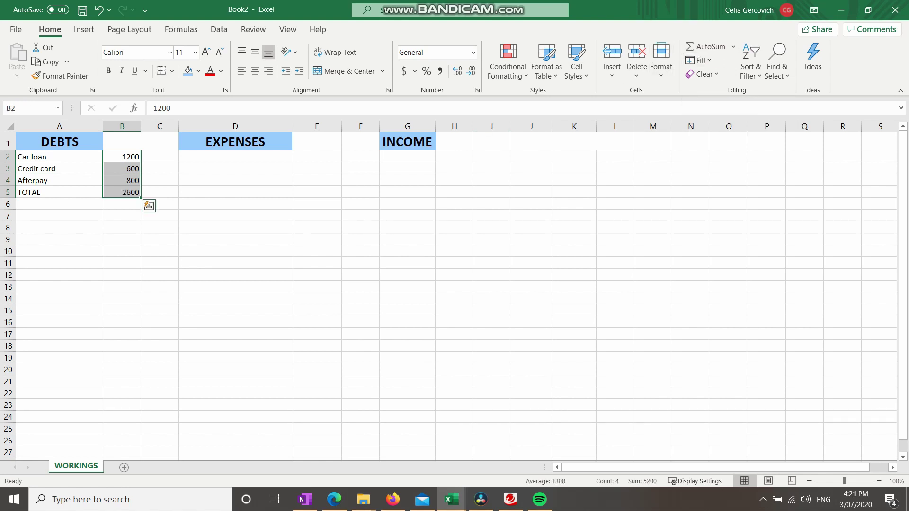
left_click(121, 227)
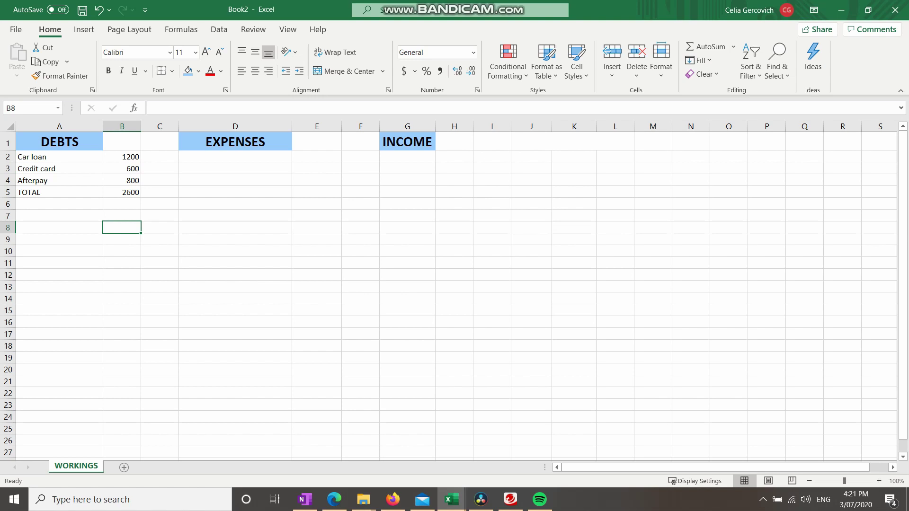
Make the TOTAL row A5:B5 bold with a light blue fill
left_click_drag(47, 191, 122, 192)
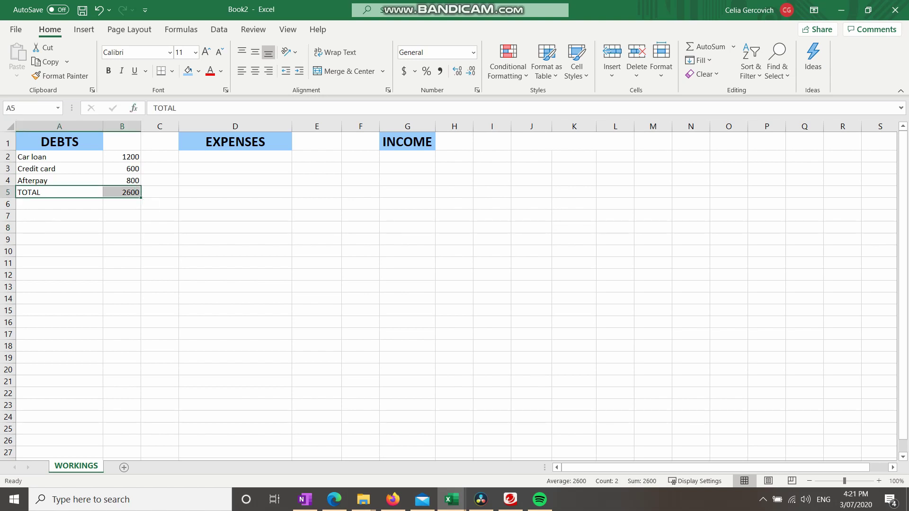
left_click(108, 71)
left_click(198, 71)
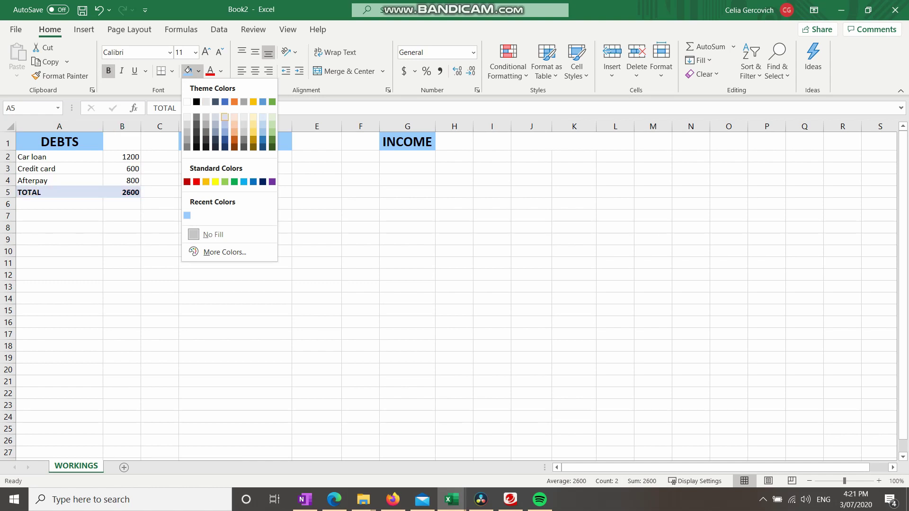
left_click(224, 116)
left_click(235, 227)
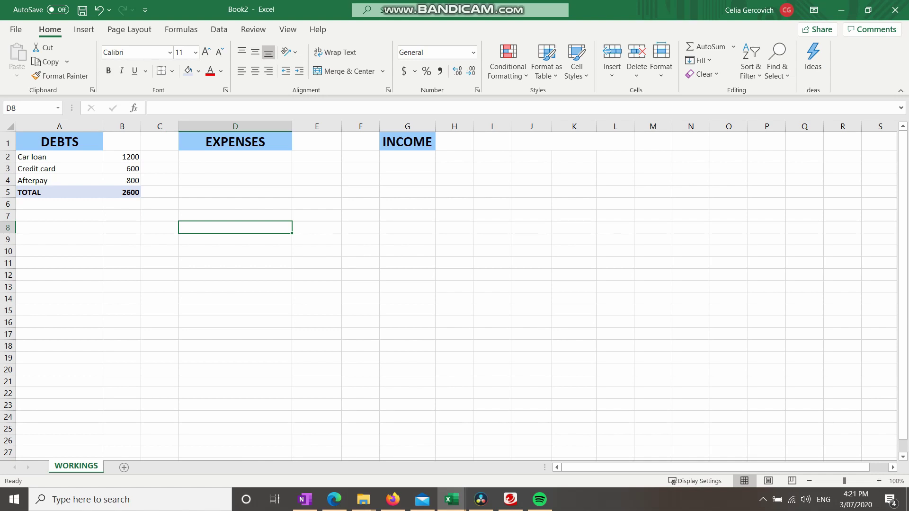
List Rent, Phone, insurance, food and petrol under EXPENSES in column D
left_click(236, 157)
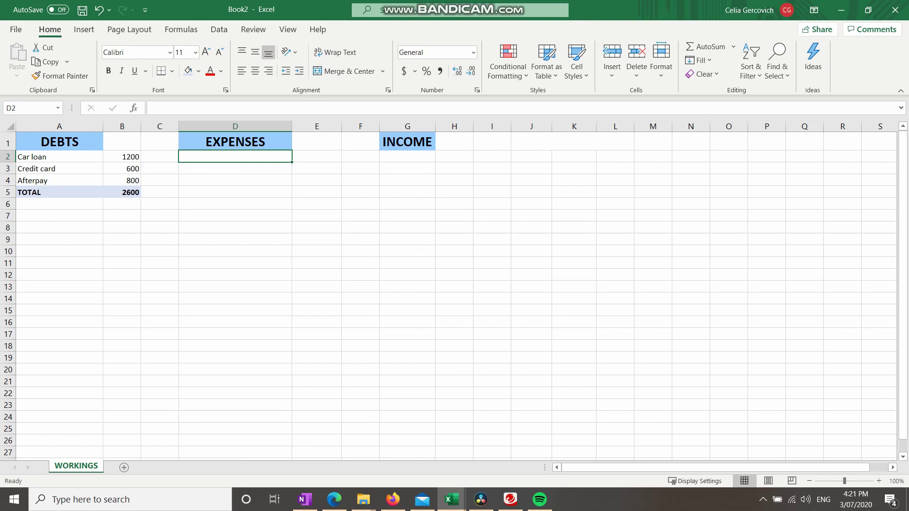
type("Rent")
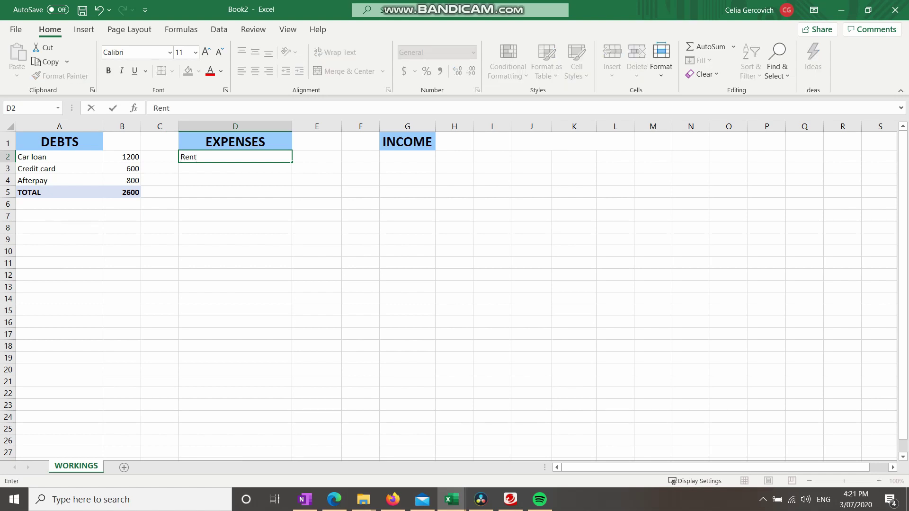
key("Return")
type("Phone")
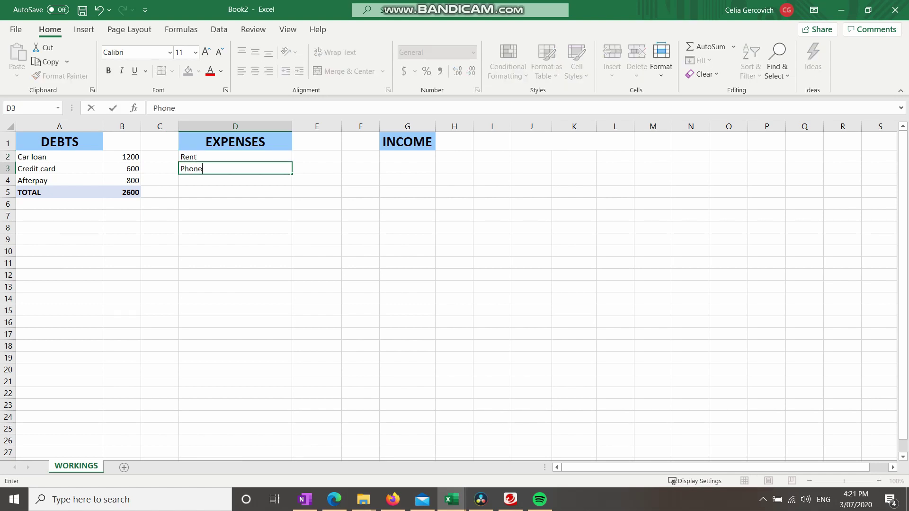
key("Return")
type("insurance")
key("Return")
type("food")
key("Return")
type("petrol")
key("Return")
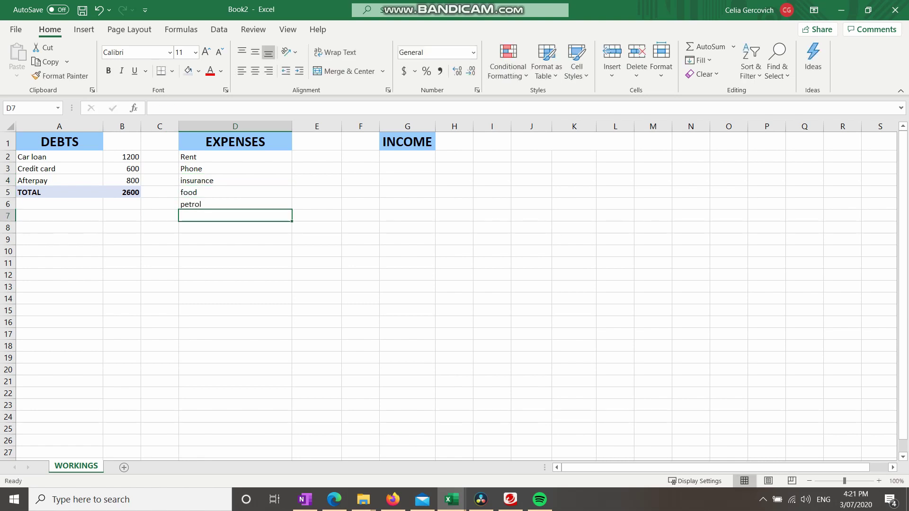
Add netflix, spotify and Uber eats to the expense list
type("netlflix")
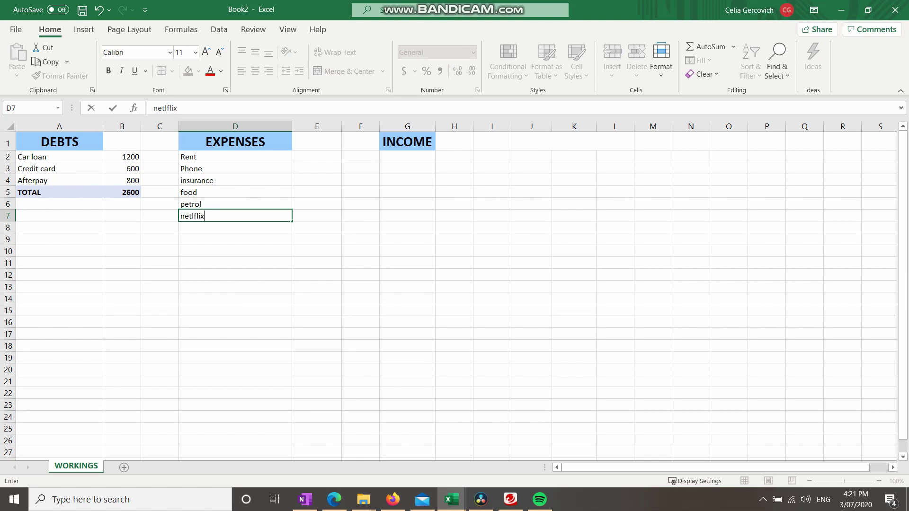
key("BackSpace")
key("BackSpace")
key("BackSpace")
key("BackSpace")
key("BackSpace")
type("flix")
key("Return")
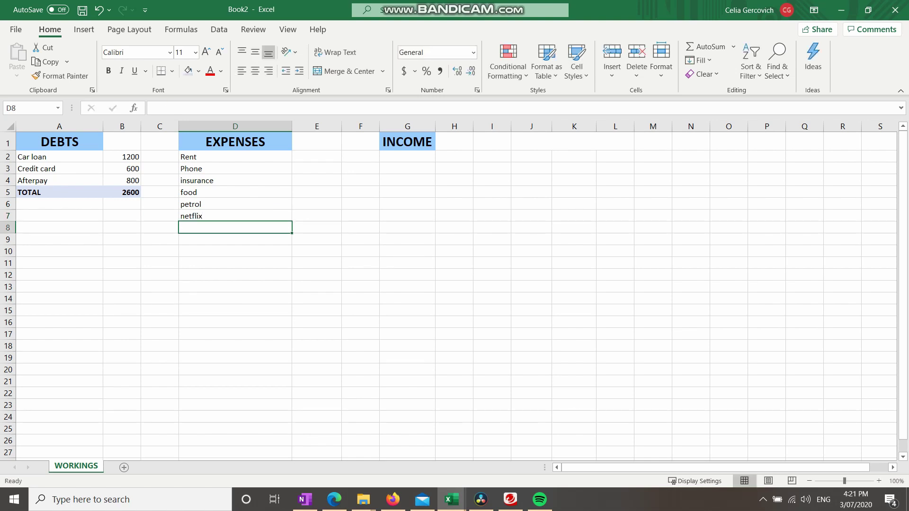
type("spotify")
key("Return")
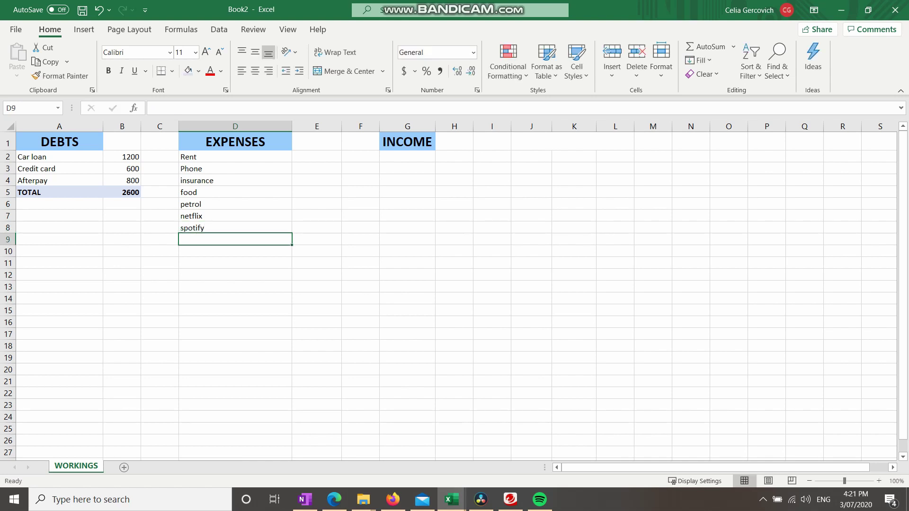
type("Uber")
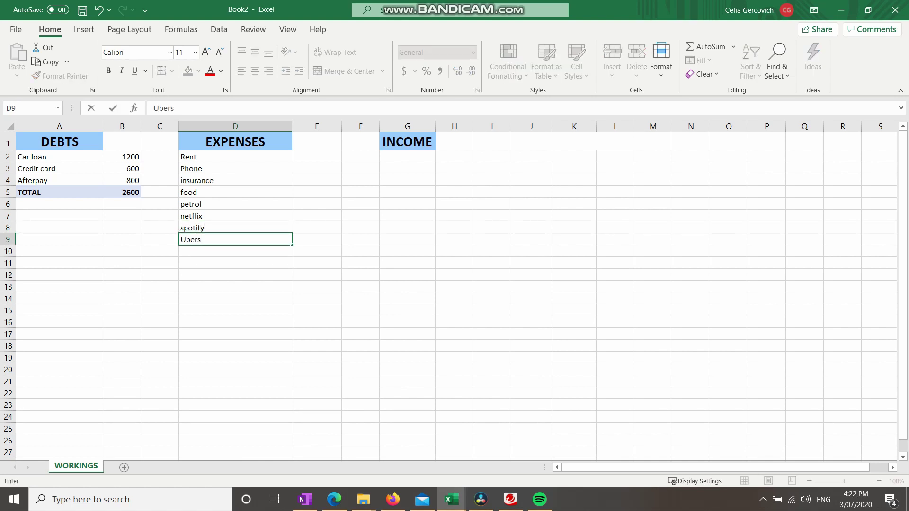
type(" eats")
key("Return")
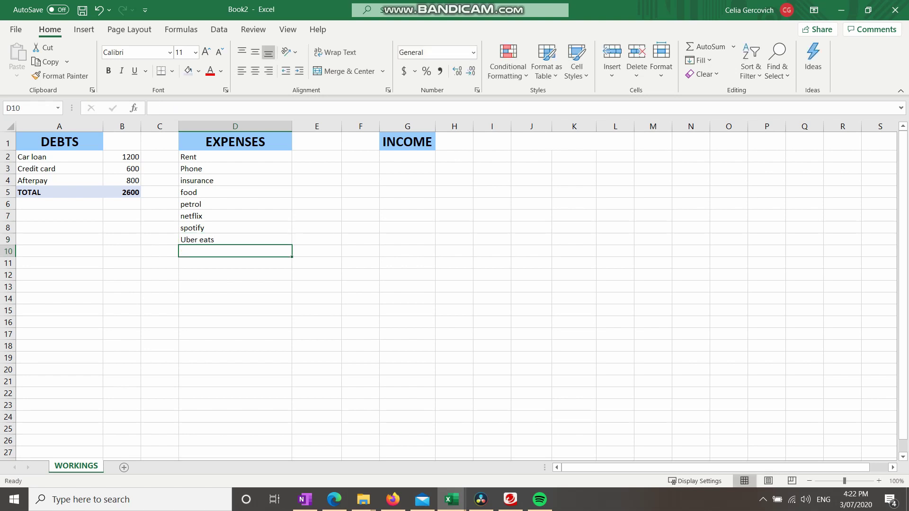
Add Kmart shopping trip, Bills, Magazine Subscription and Weekly coffees below Uber eats
type("K")
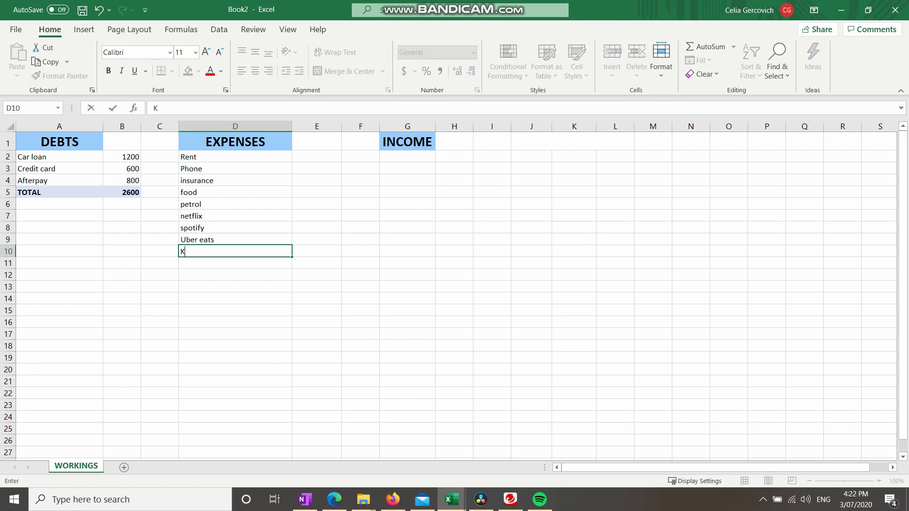
type("mart shopping trip")
key("Return")
type("Bills")
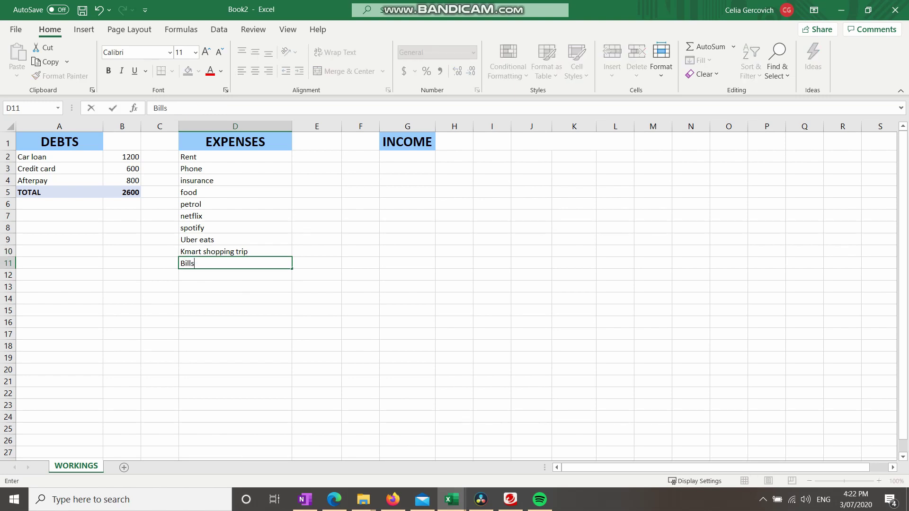
key("Return")
type("Ma")
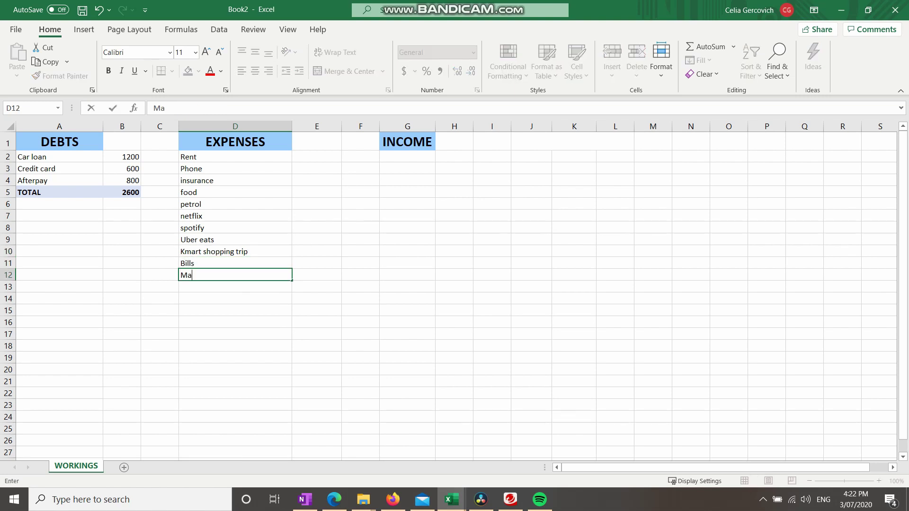
type("gazine Subscription")
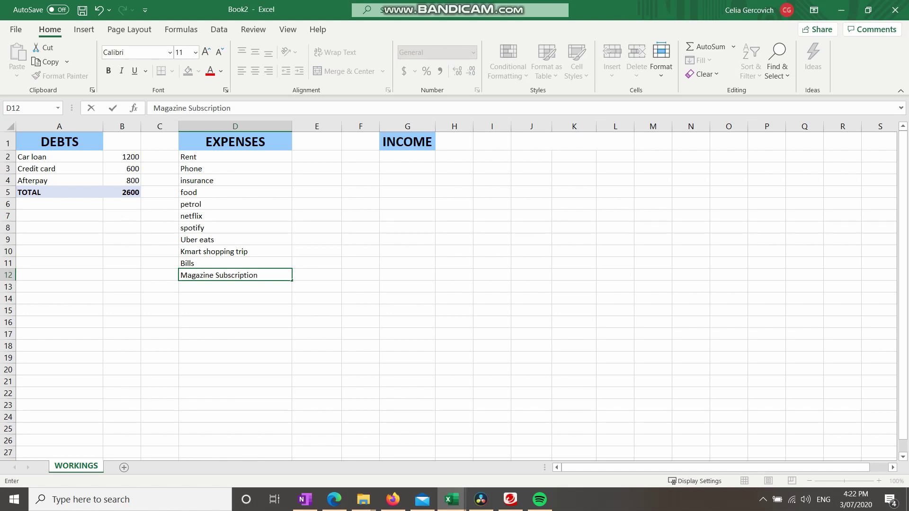
key("Return")
type("We")
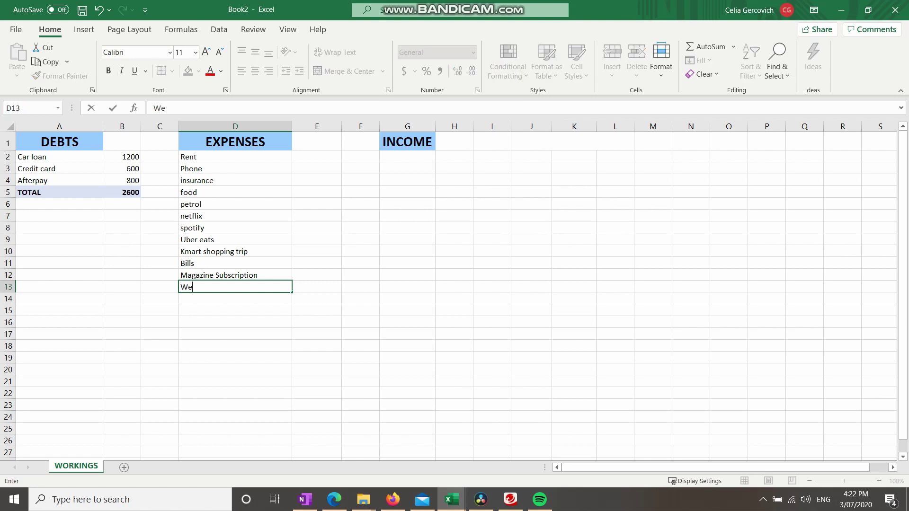
type("ekly coffees")
key("BackSpace")
key("BackSpace")
key("BackSpace")
key("BackSpace")
key("BackSpace")
type("ffess")
key("BackSpace")
key("BackSpace")
type("es")
Enter weekly amounts 250 for Rent and 40 for Phone in column E
left_click(317, 156)
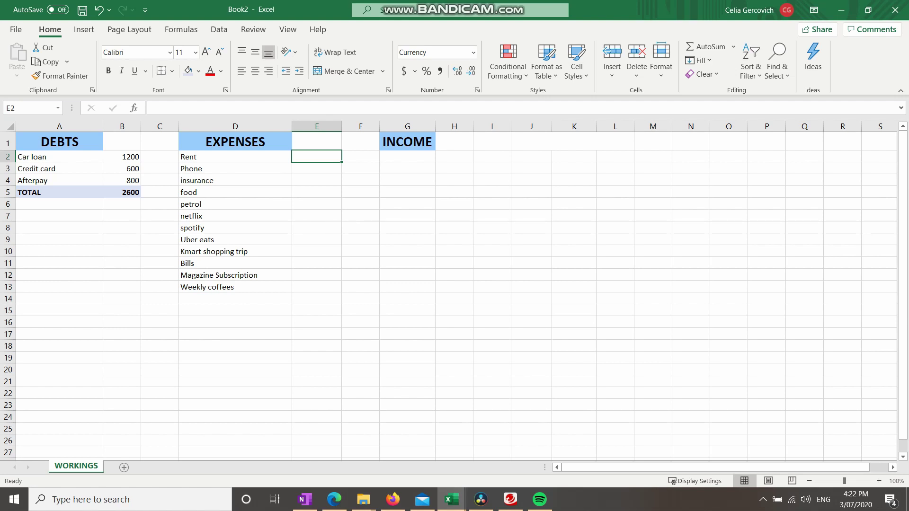
type("20")
key("BackSpace")
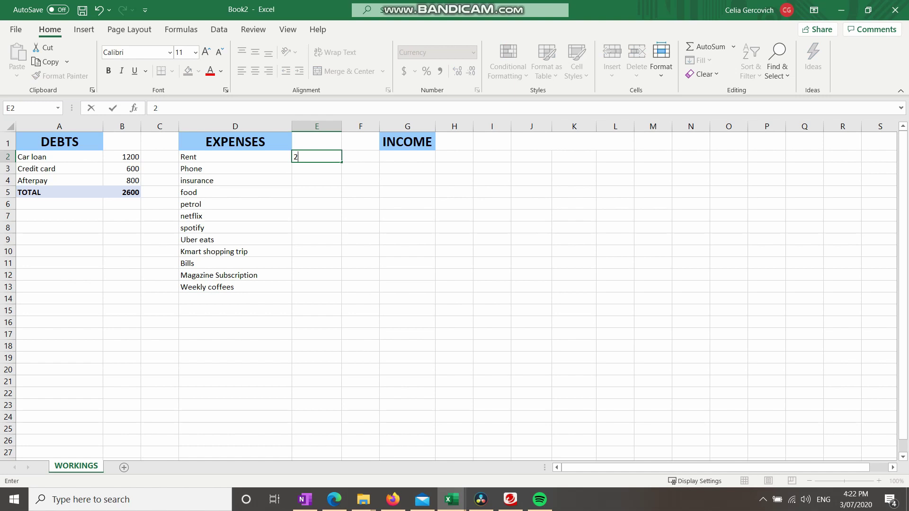
type("50")
key("Return")
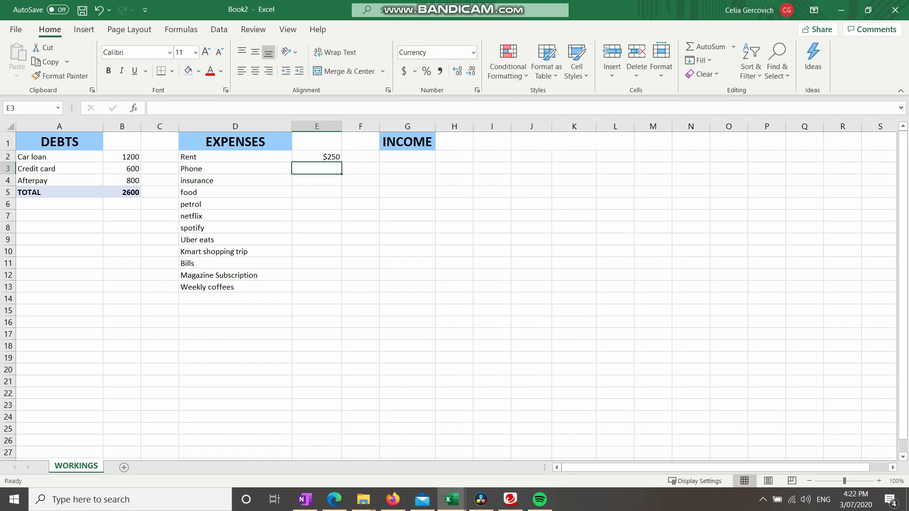
type("40")
key("Return")
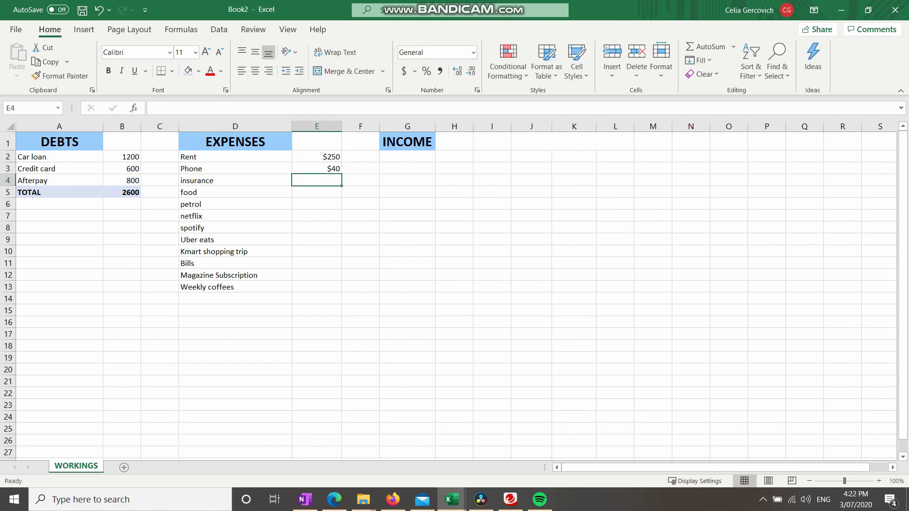
Head the amount column with 'Weekly' in E1
left_click(316, 141)
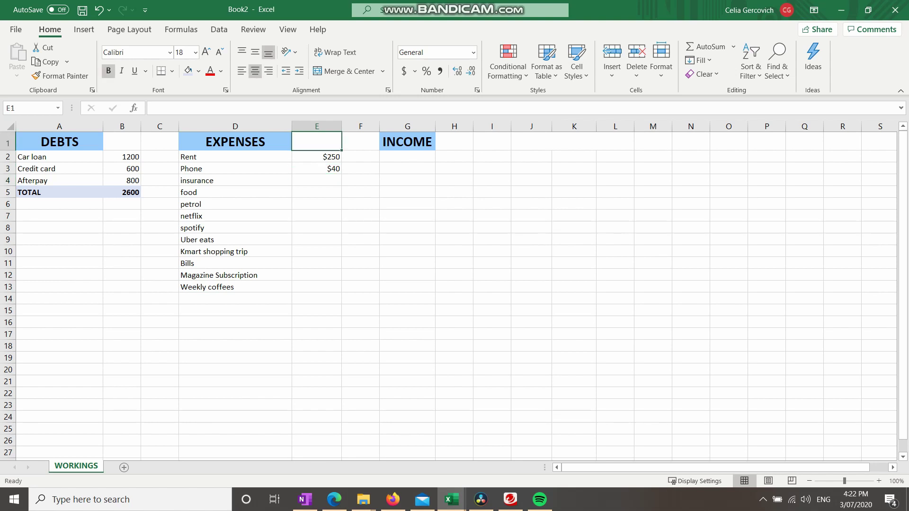
type("Weekly")
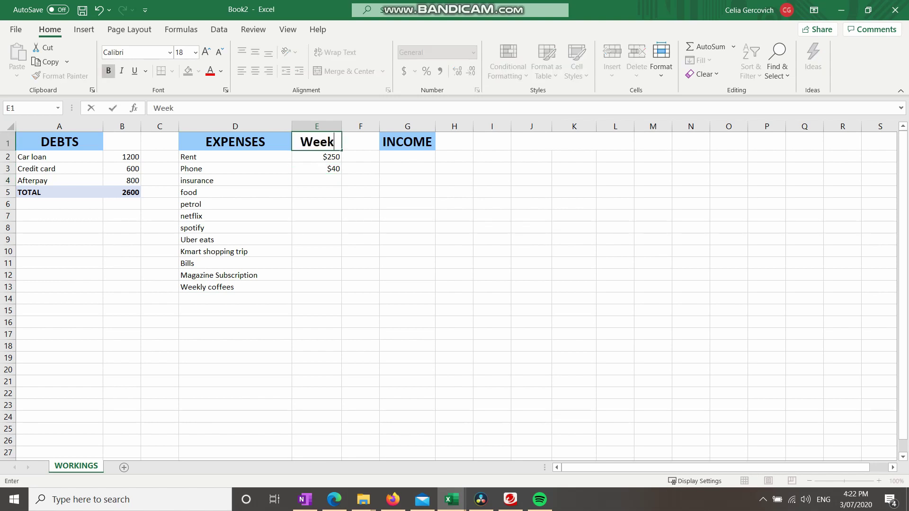
left_click(317, 180)
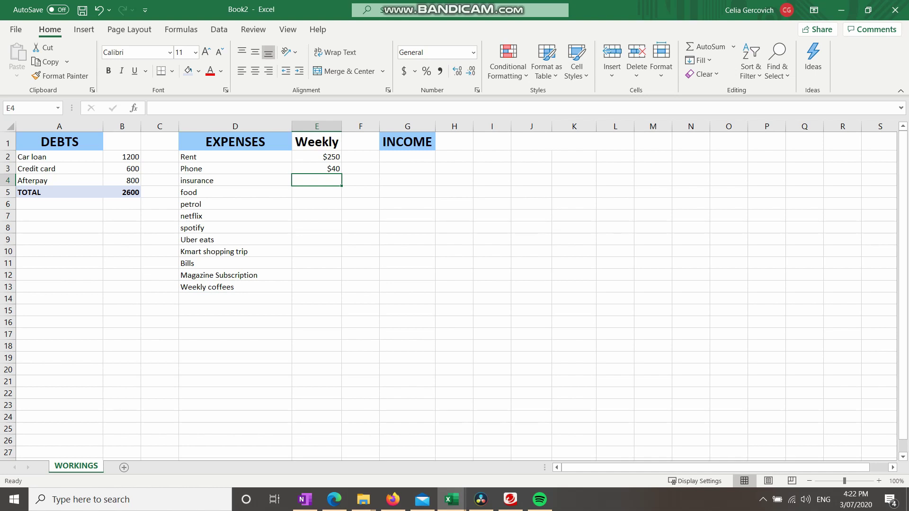
Enter amounts for insurance 50, food 100, petrol 40, netflix 4 and spotify 4
type("50")
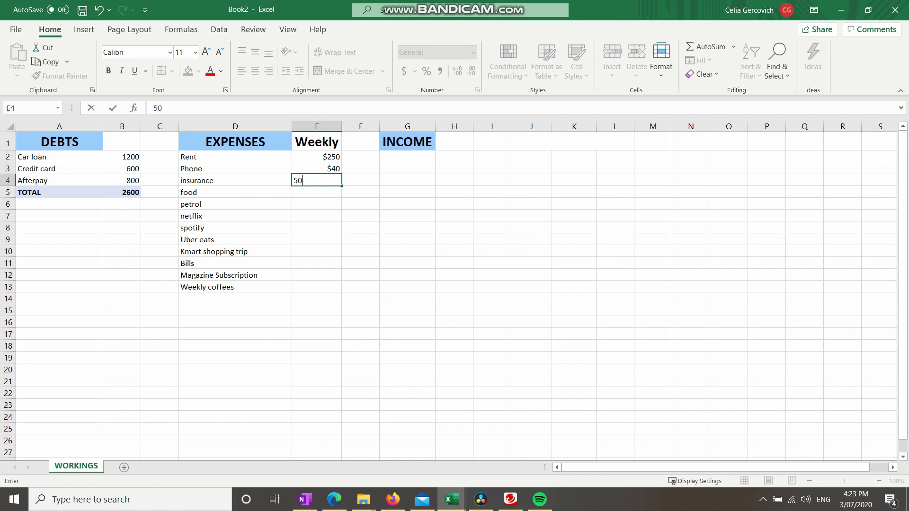
key("Return")
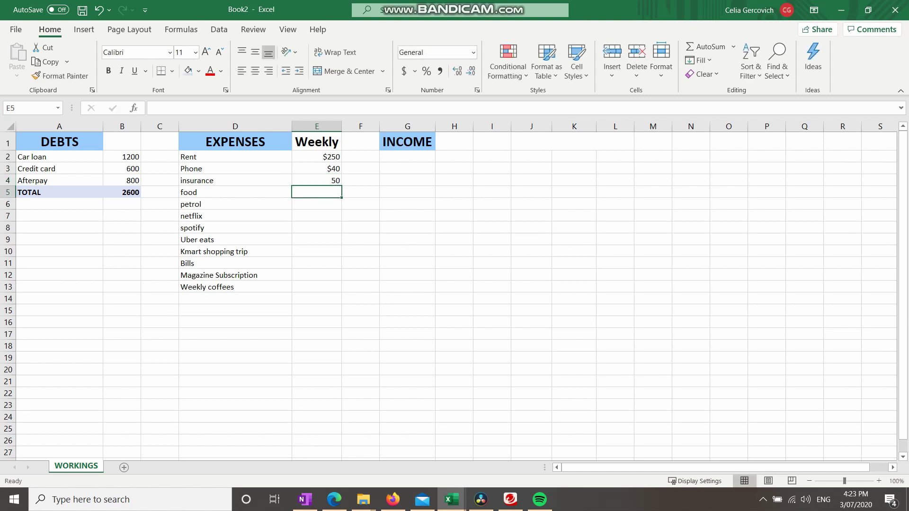
type("100")
key("Return")
type("40")
key("Return")
type("4")
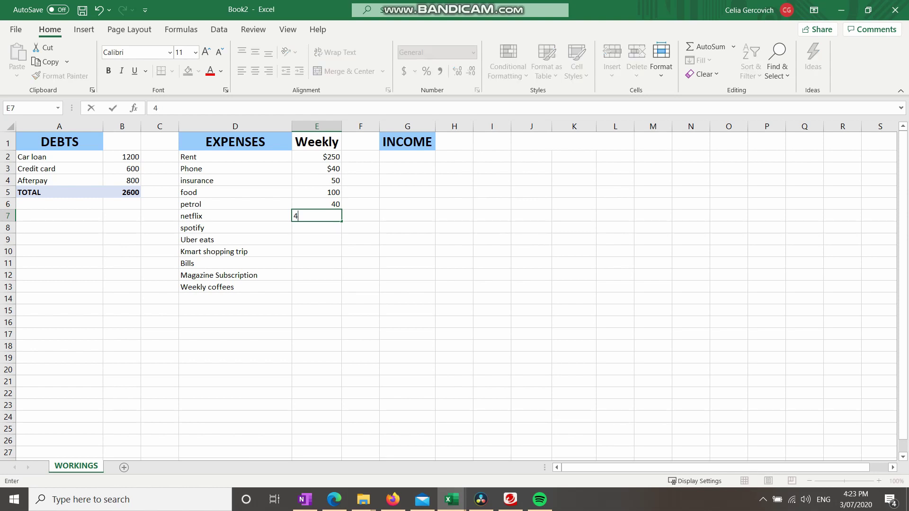
key("Return")
type("4")
key("Return")
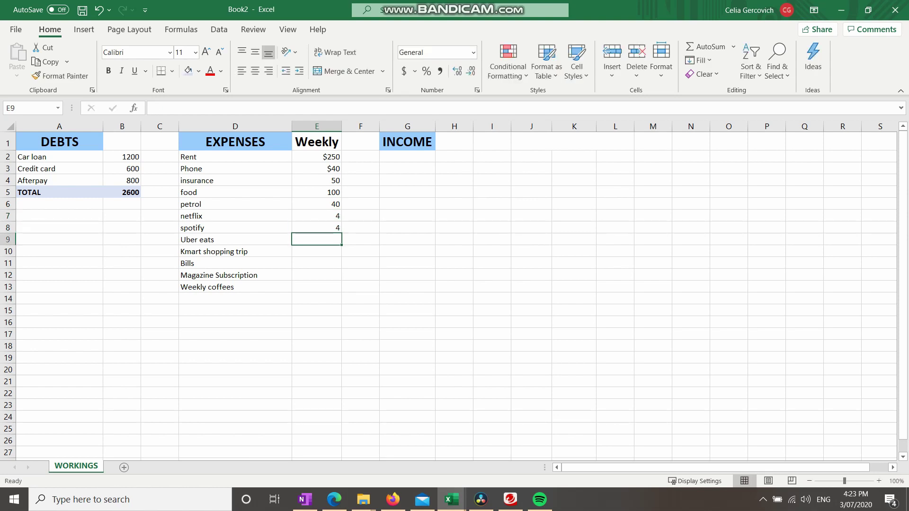
Enter Uber eats 80, Kmart shopping trip 100, Bills 50, magazine 10 and coffees 30
type("80")
key("Return")
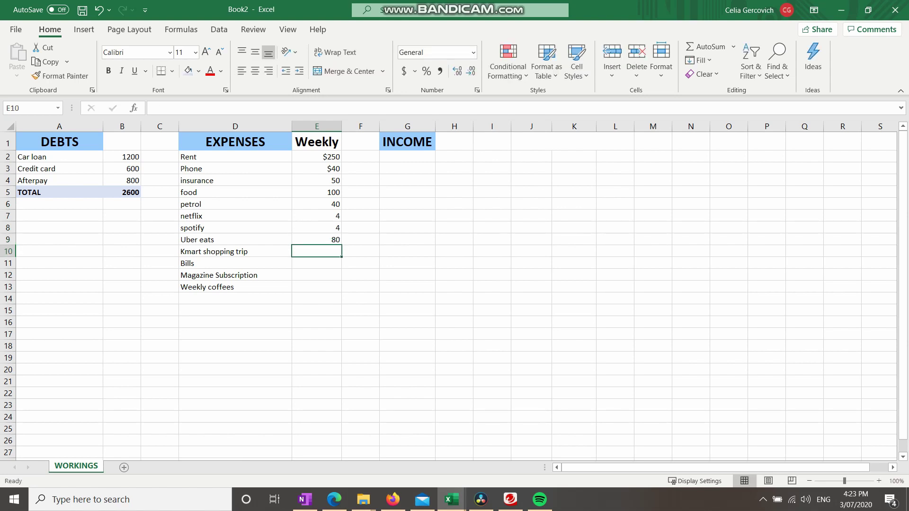
type("100")
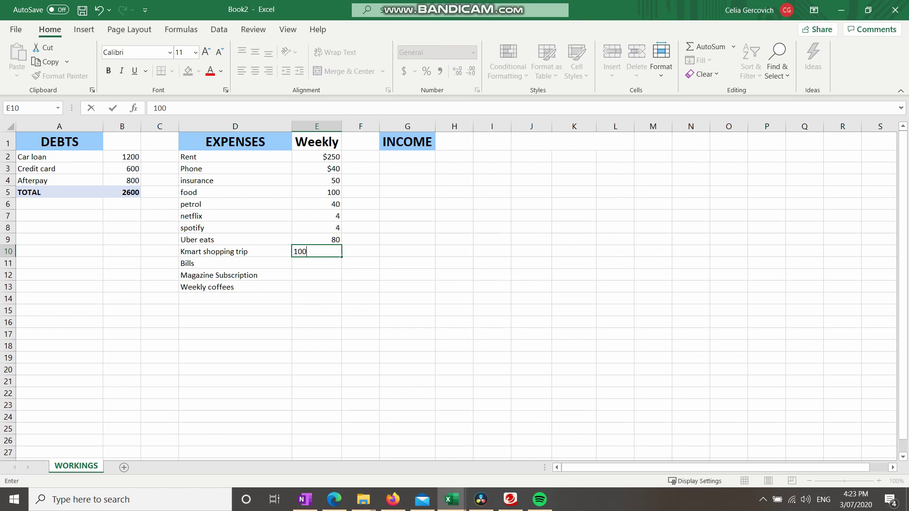
key("Return")
type("50")
key("Return")
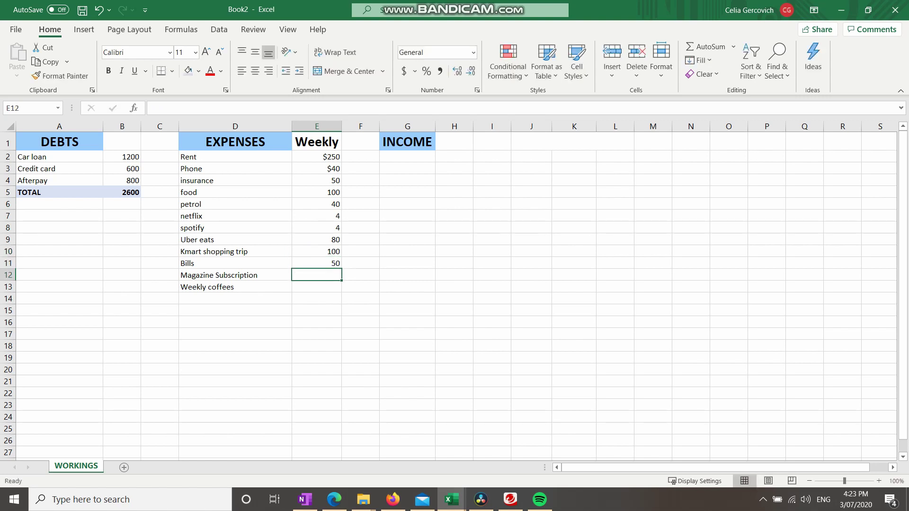
type("10")
key("Return")
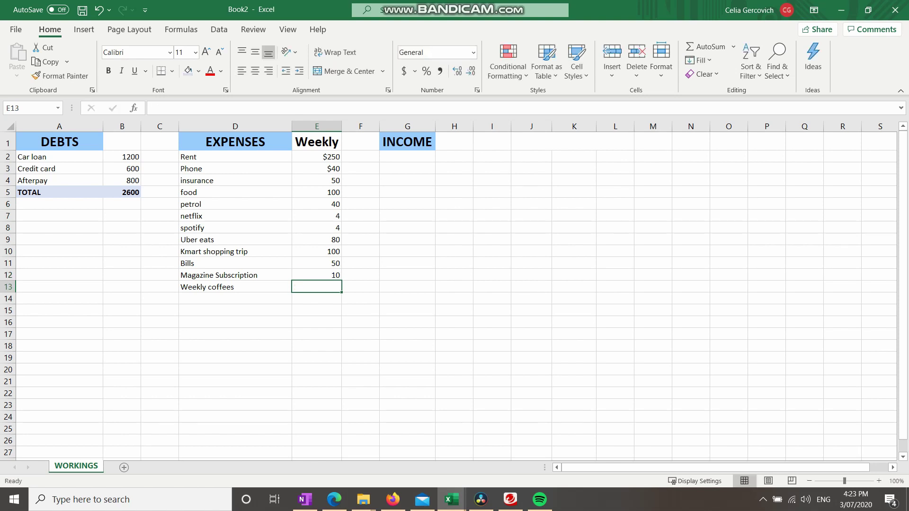
key("Return")
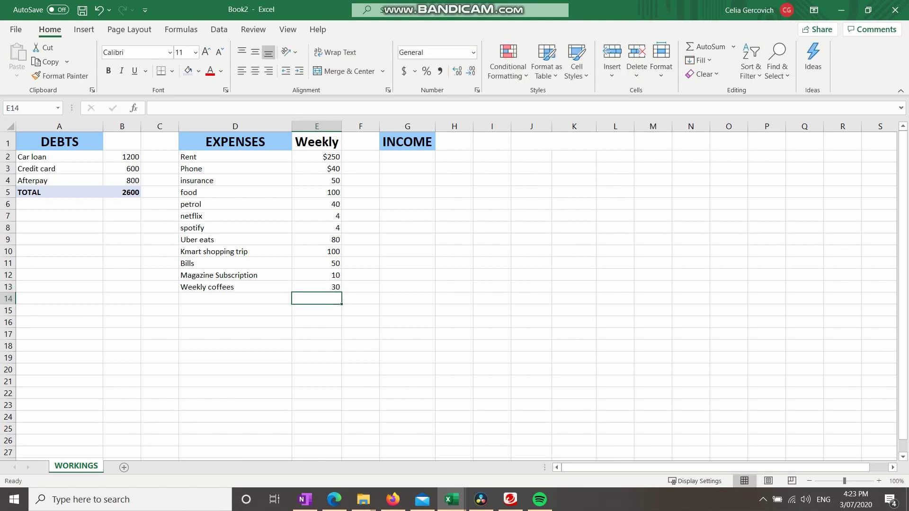
AutoSum the weekly amounts into E14 and label D14 TOTAL
left_click_drag(316, 156, 317, 299)
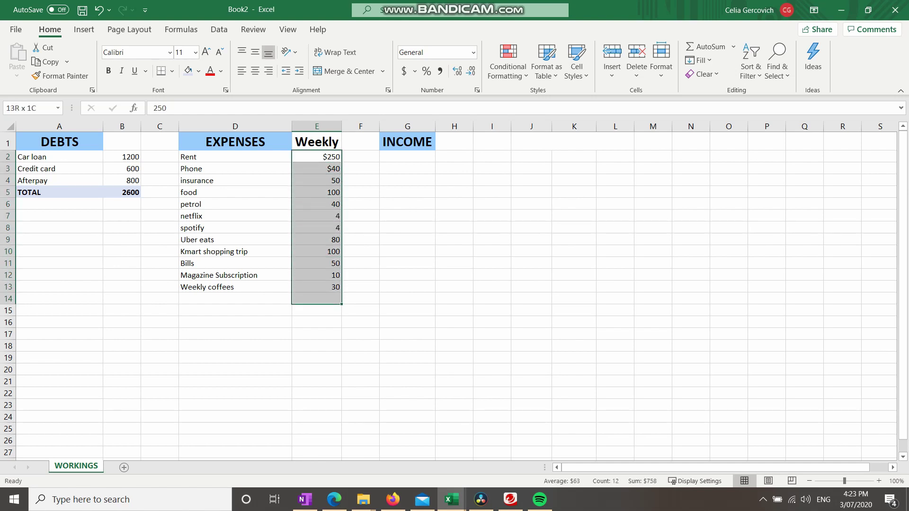
left_click(704, 46)
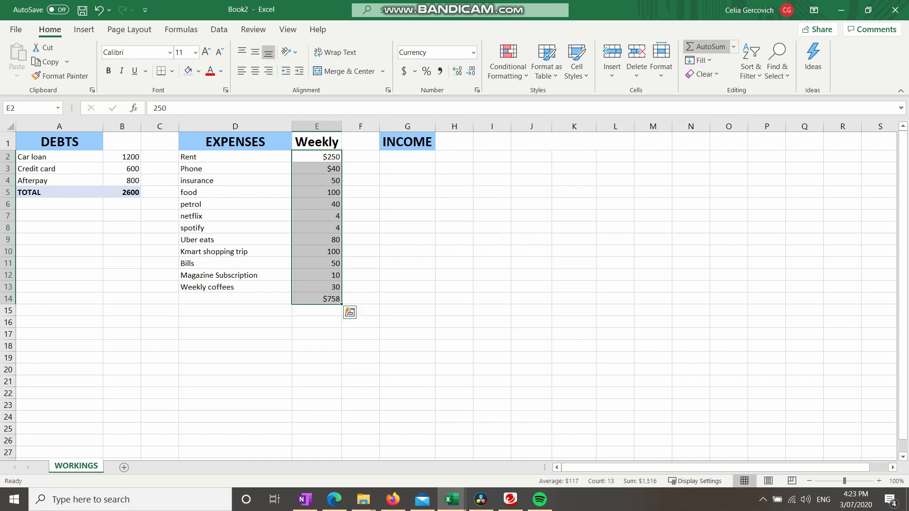
left_click(235, 299)
type("TOTAL")
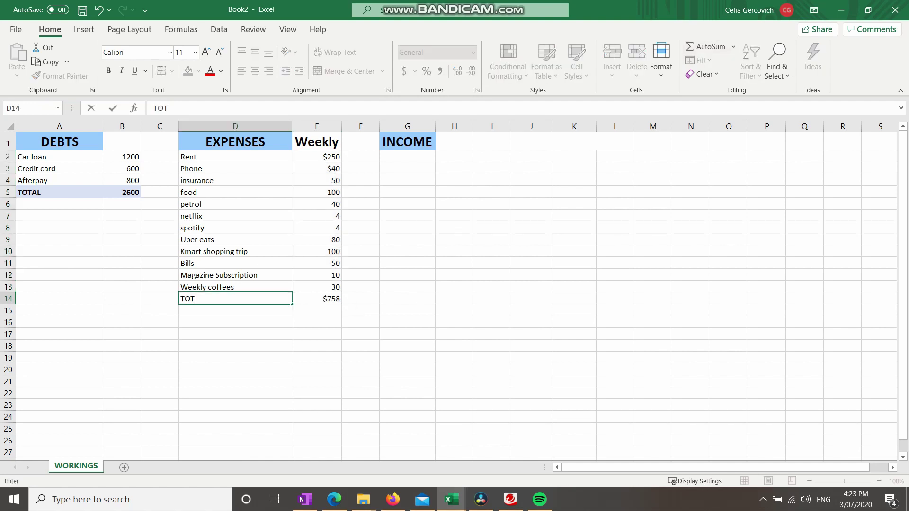
left_click(316, 346)
Make the TOTAL row D14:E14 bold with a light blue fill
left_click_drag(235, 299, 316, 299)
left_click(108, 71)
left_click(188, 71)
left_click(351, 302)
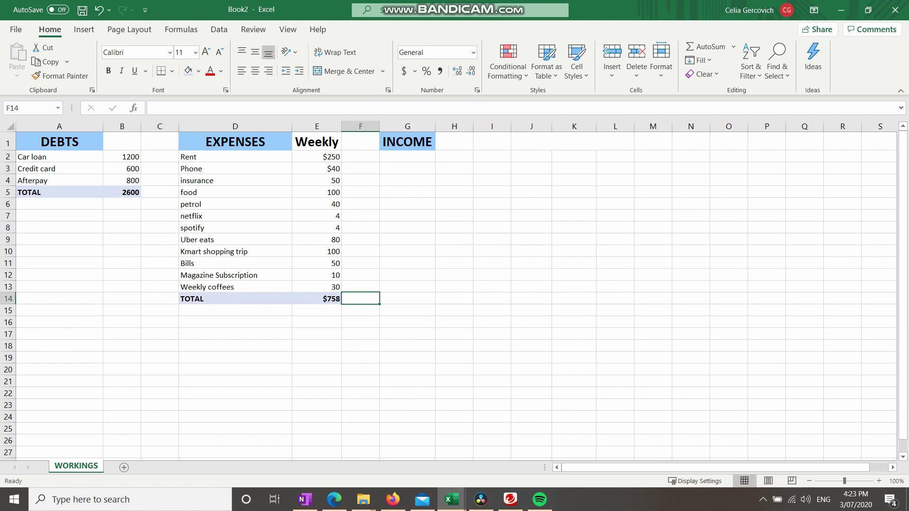
left_click_drag(213, 299, 317, 299)
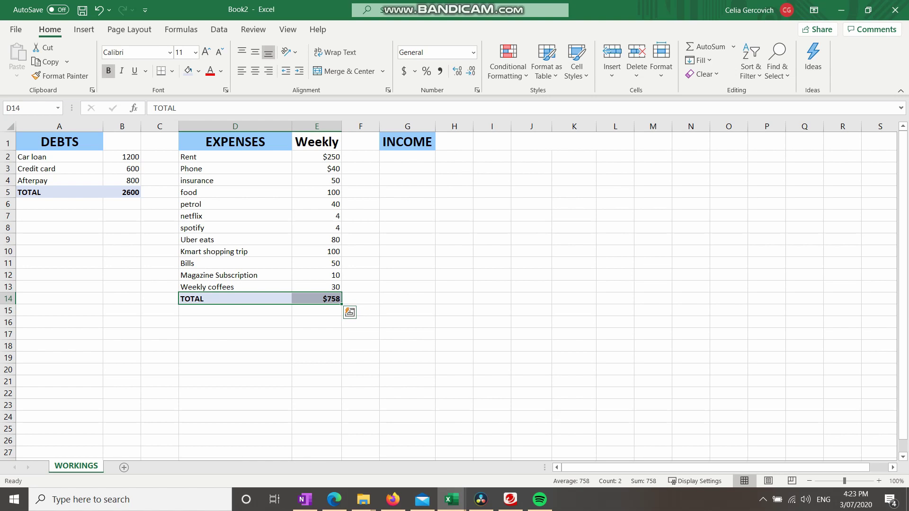
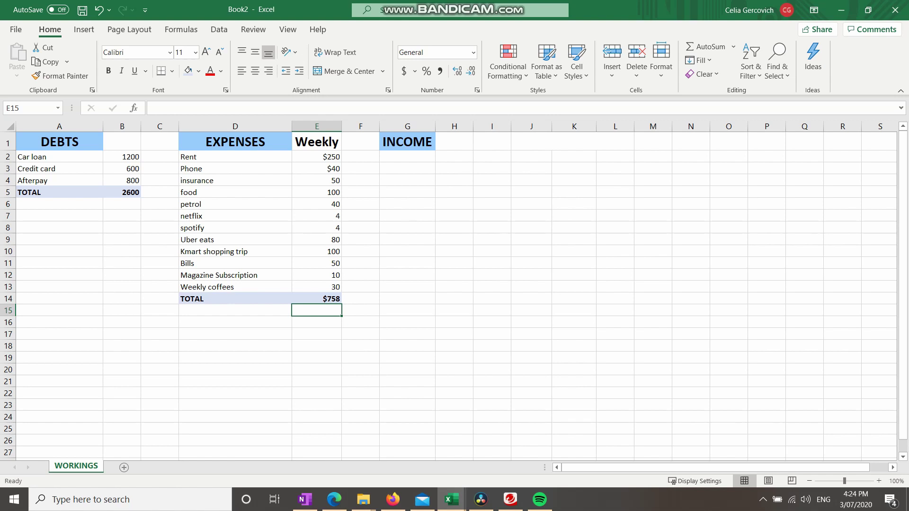
Fill the netflix, spotify, Uber eats, Kmart, magazine and weekly coffee amounts (E7:E10, E12, E13) light green
left_click(317, 215)
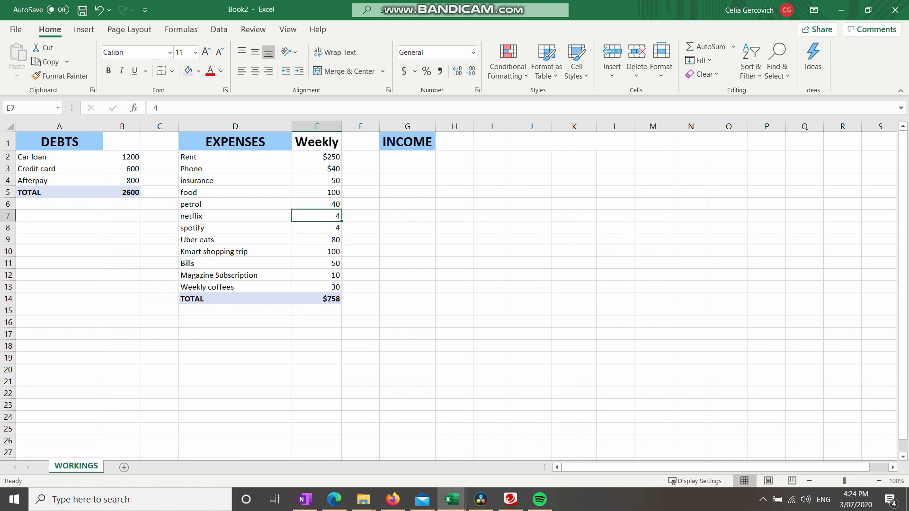
left_click(316, 228, "ctrl")
left_click(317, 239, "ctrl")
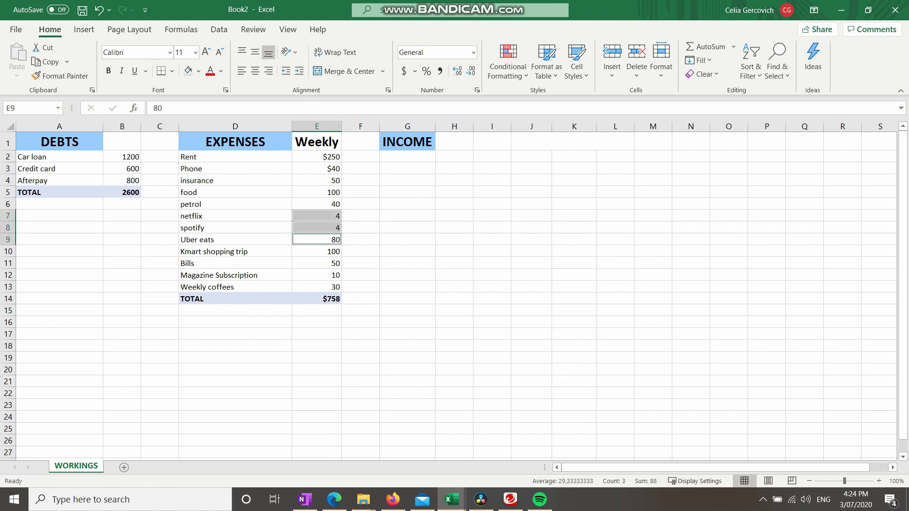
left_click(316, 251, "ctrl")
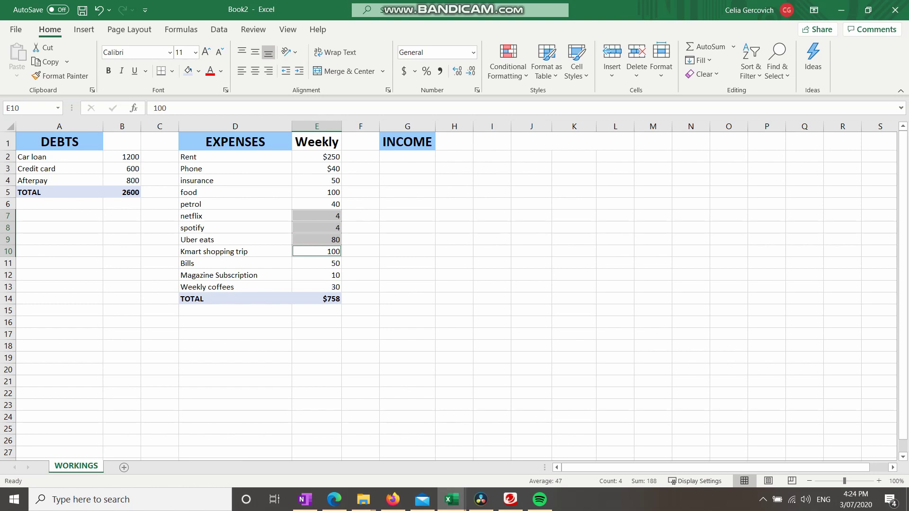
left_click(317, 275, "ctrl")
left_click(317, 286, "ctrl")
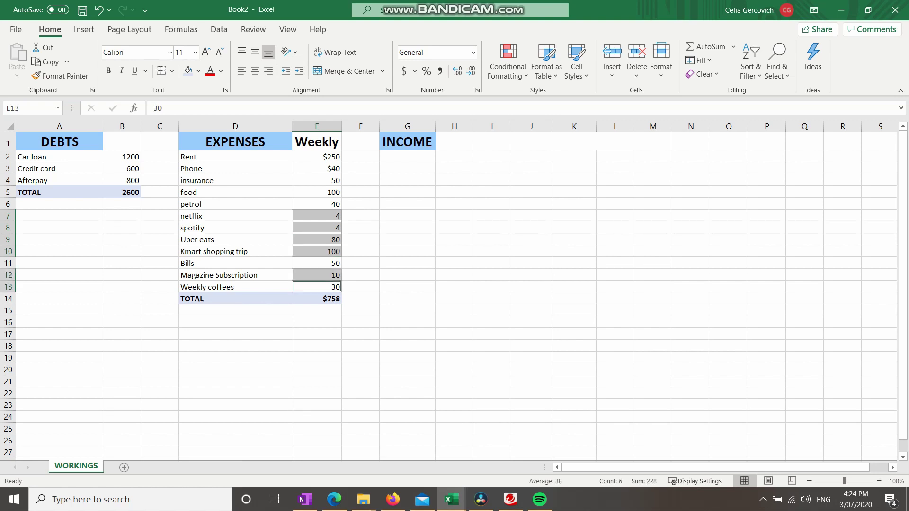
left_click(198, 71)
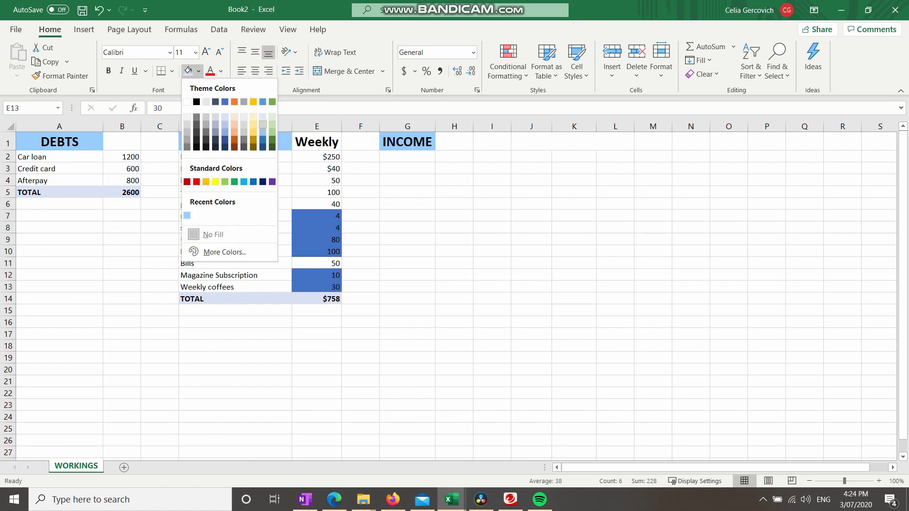
left_click(272, 124)
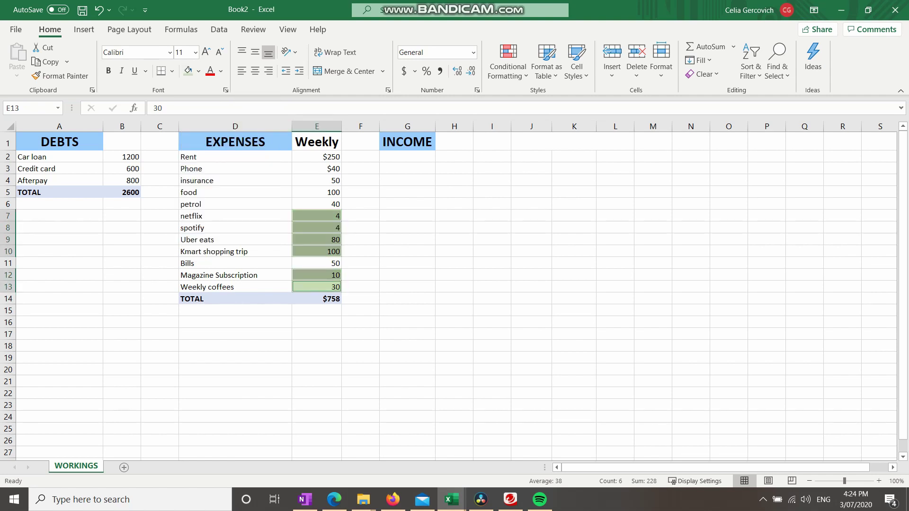
left_click(361, 334)
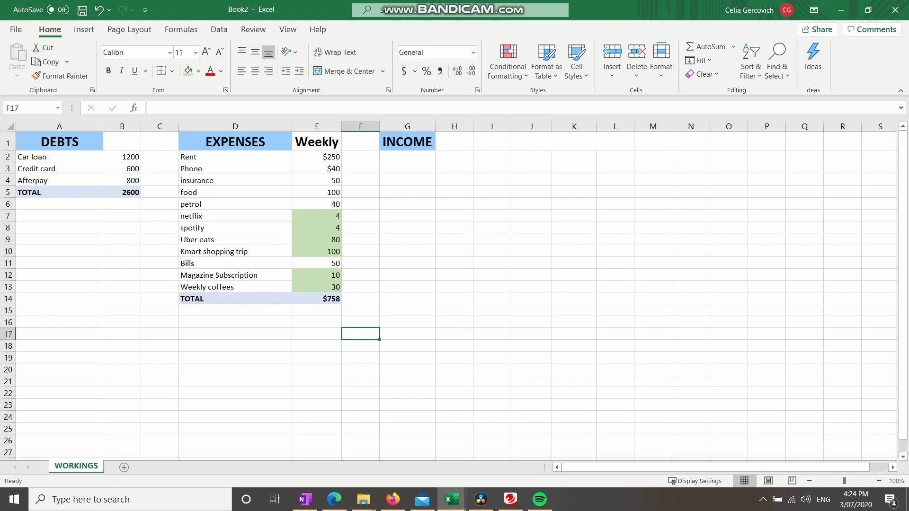
Enter 758 in E16 with the label 'Current expenses' in D16
left_click(317, 322)
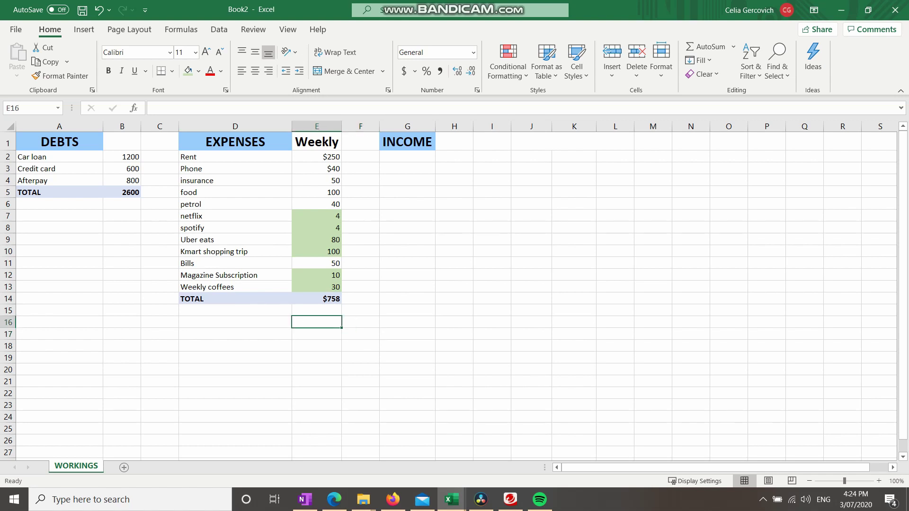
type("758")
key("Return")
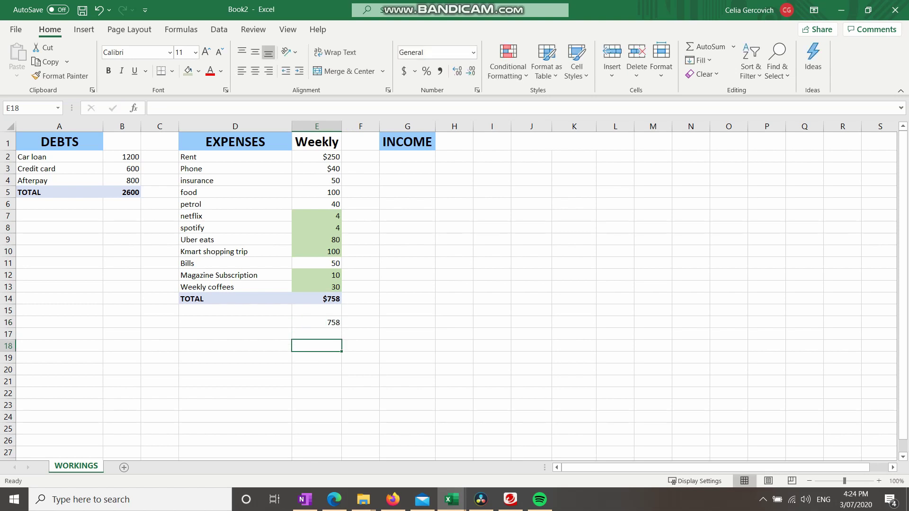
left_click(235, 322)
type("Current")
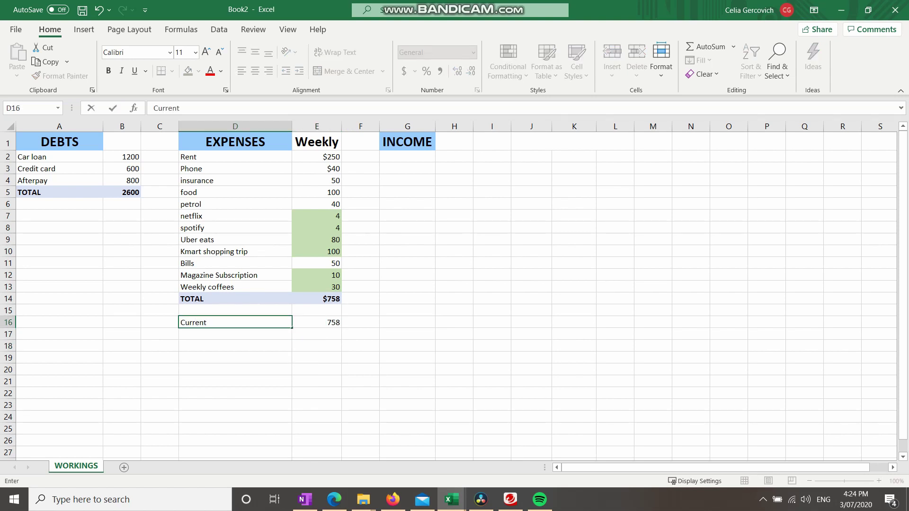
key("Tab")
left_click(235, 322)
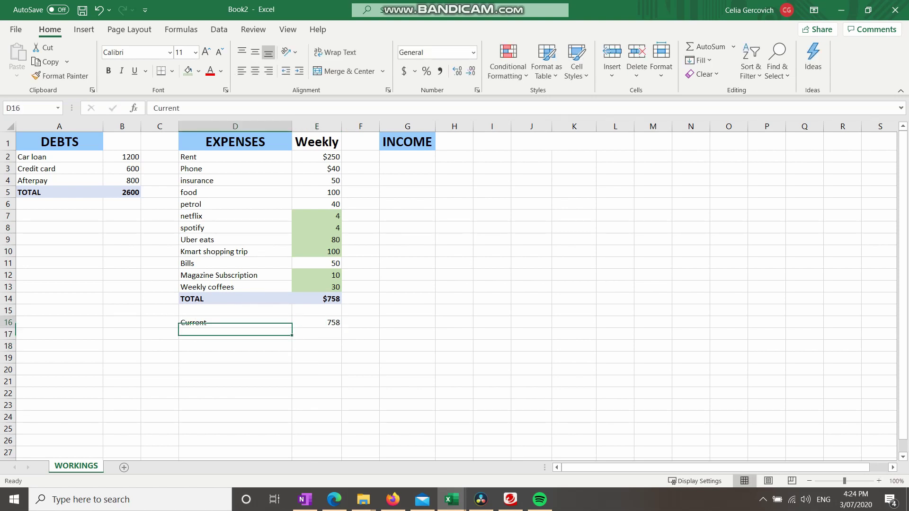
key("F2")
type("exp")
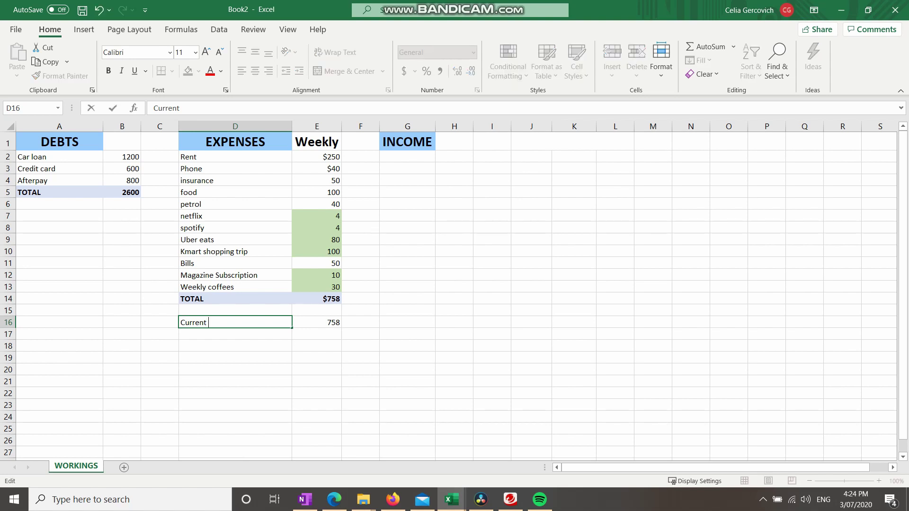
type("enses")
left_click(235, 369)
Delete the green-shaded expense amounts so the weekly total drops to $530
left_click(317, 251)
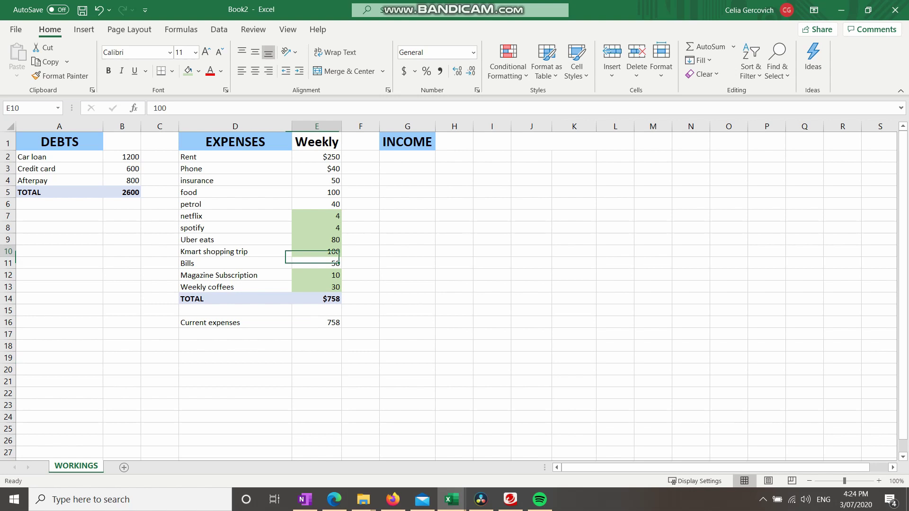
left_click(317, 298)
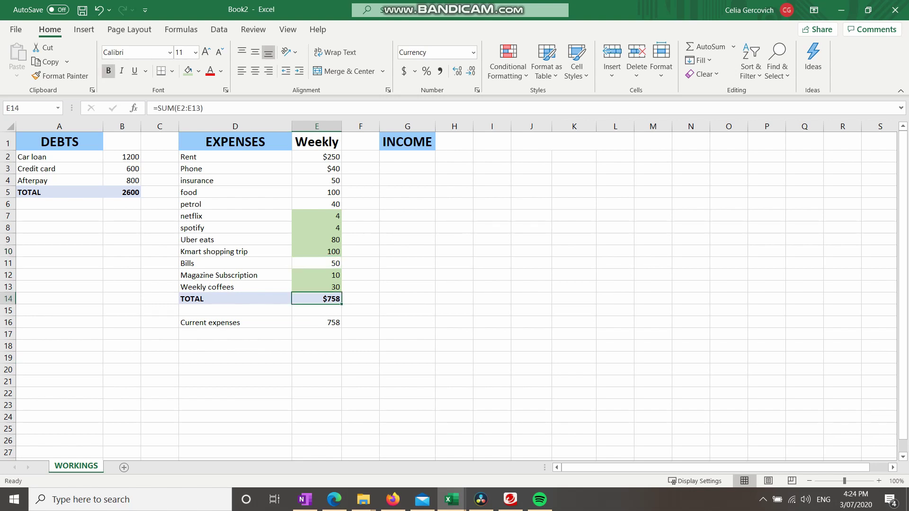
left_click_drag(317, 156, 317, 286)
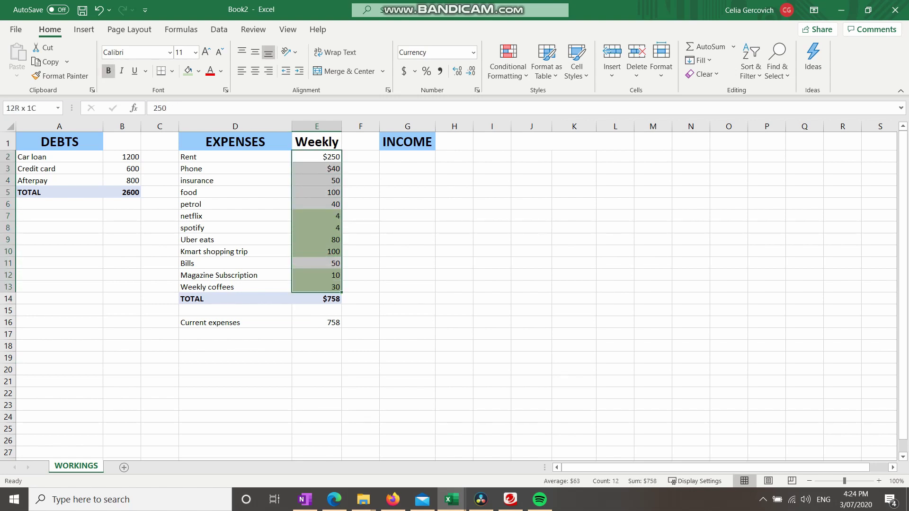
left_click(316, 298)
left_click(360, 298)
left_click_drag(317, 215, 316, 286)
key("Delete")
key("Delete")
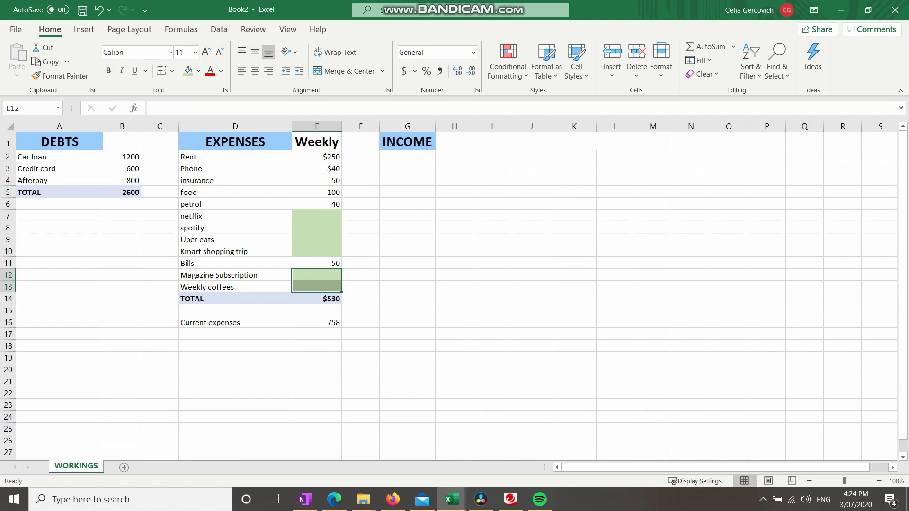
Add the label 'New expenses' in D17 with the value 530 in E17
left_click(235, 334)
type("Ne")
key("BackSpace")
key("BackSpace")
type("New expenses")
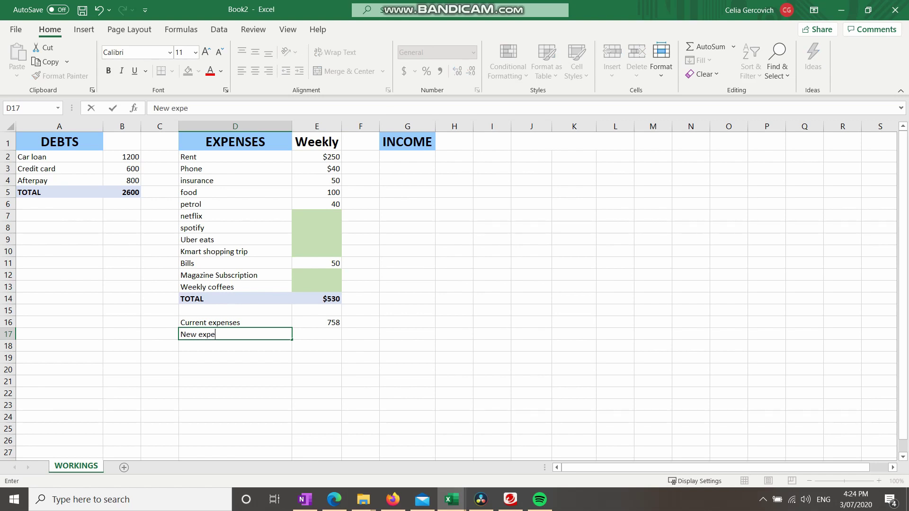
key("Tab")
type("530")
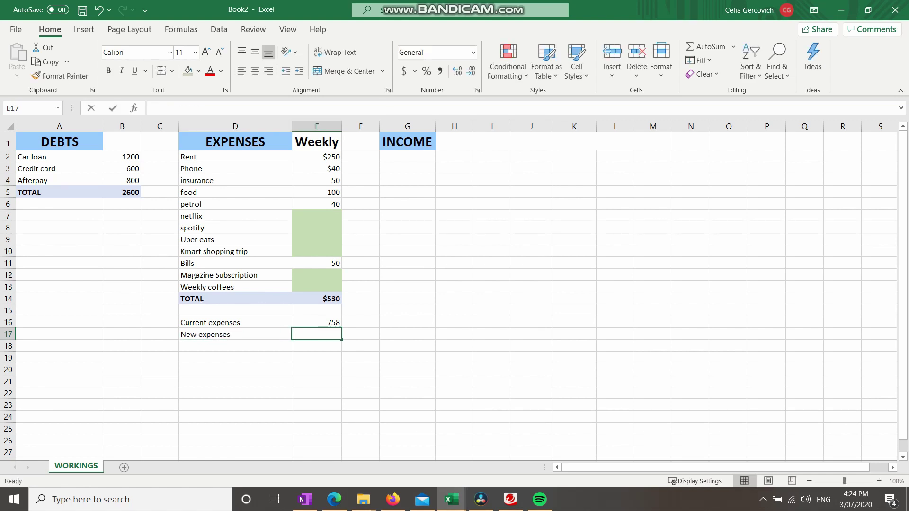
left_click(407, 357)
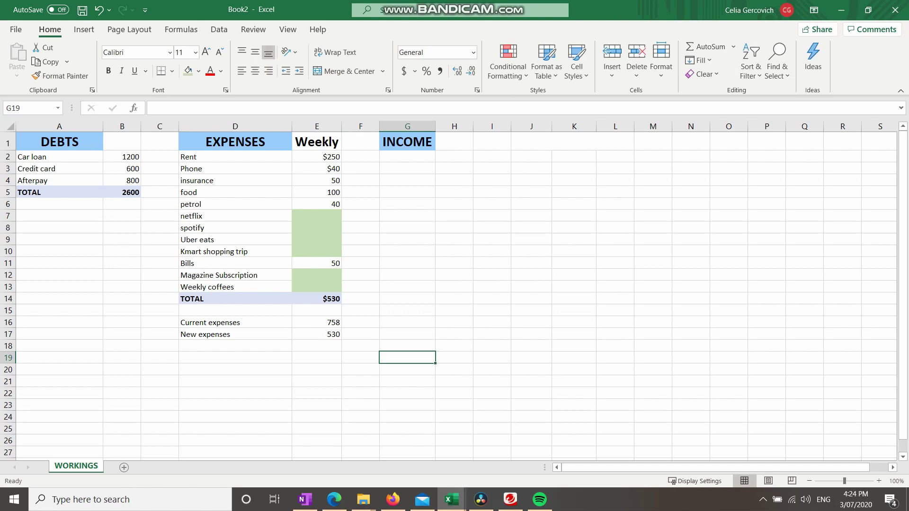
left_click(316, 345)
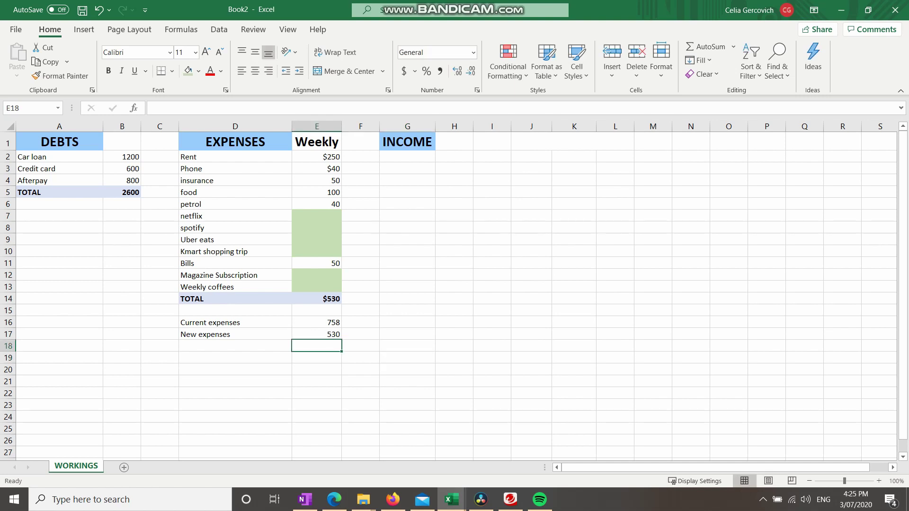
key("F2")
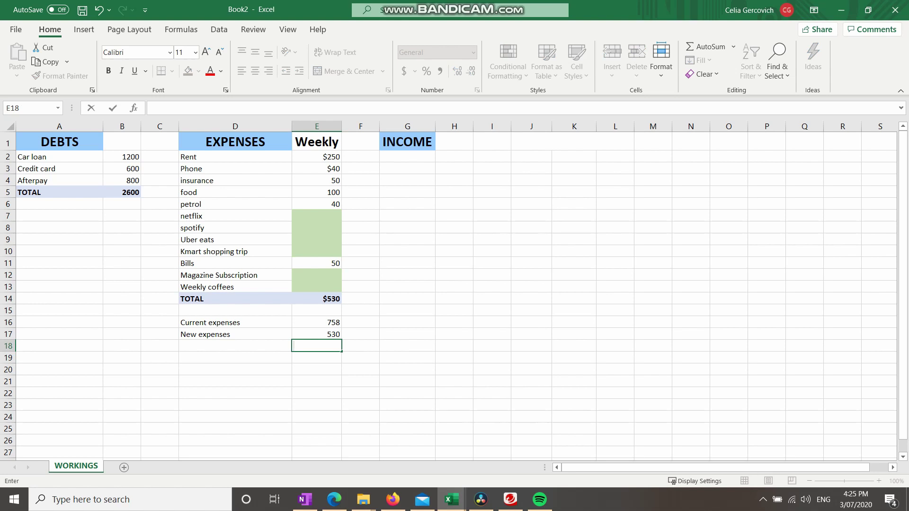
Enter =E16-E17 in E18 to show the 228 saving between current and new expenses
key("Escape")
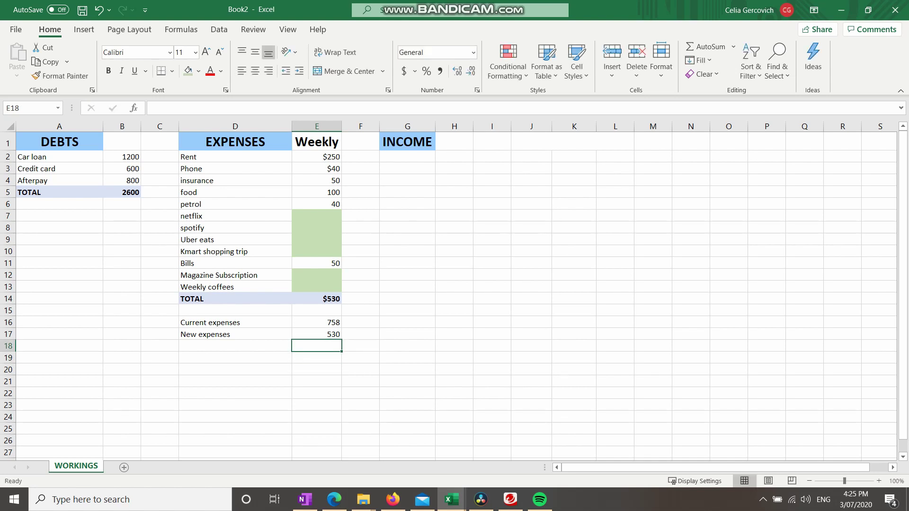
type("=")
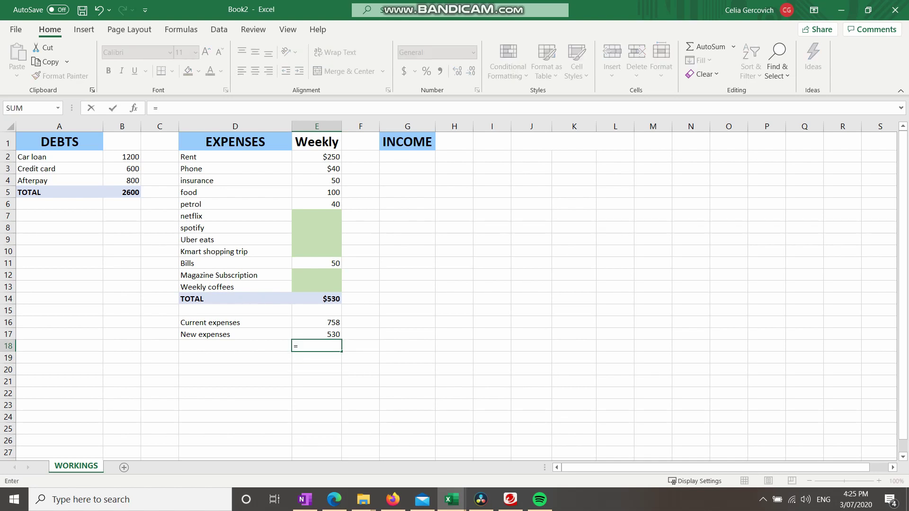
left_click(317, 322)
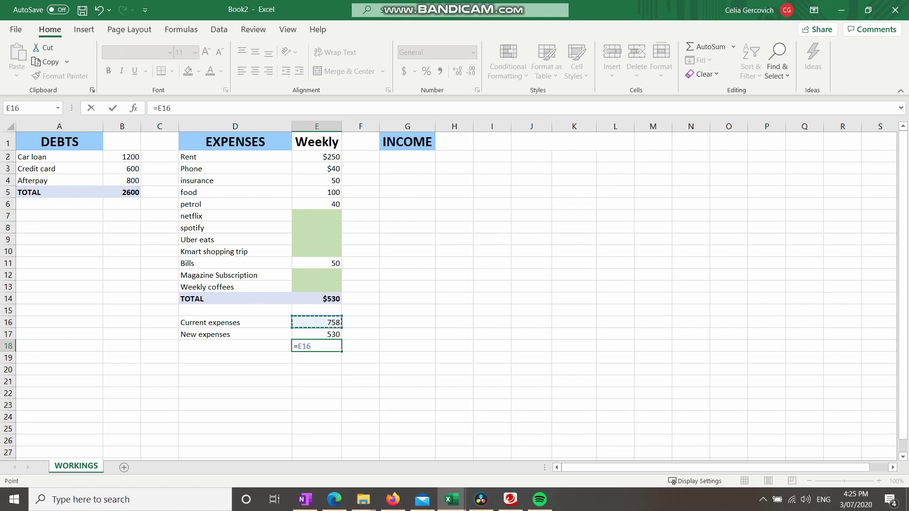
type("-")
left_click(317, 334)
key("Return")
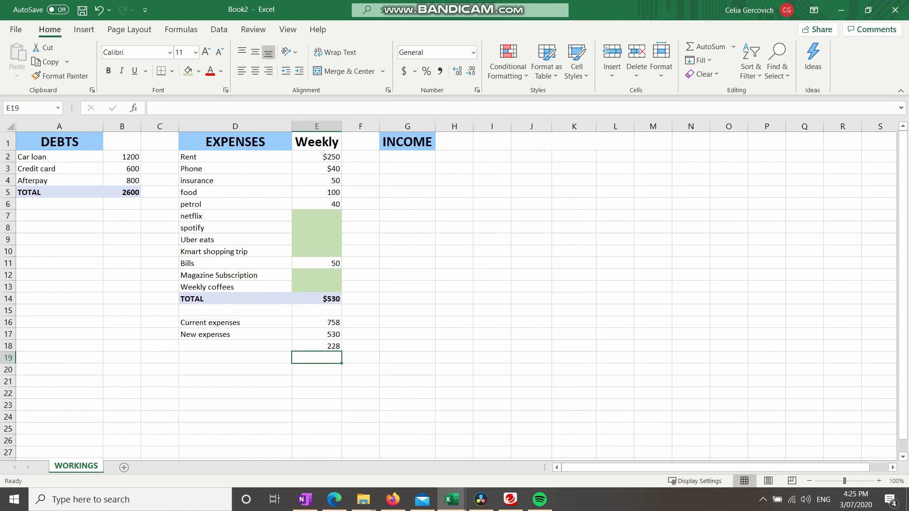
left_click(316, 298)
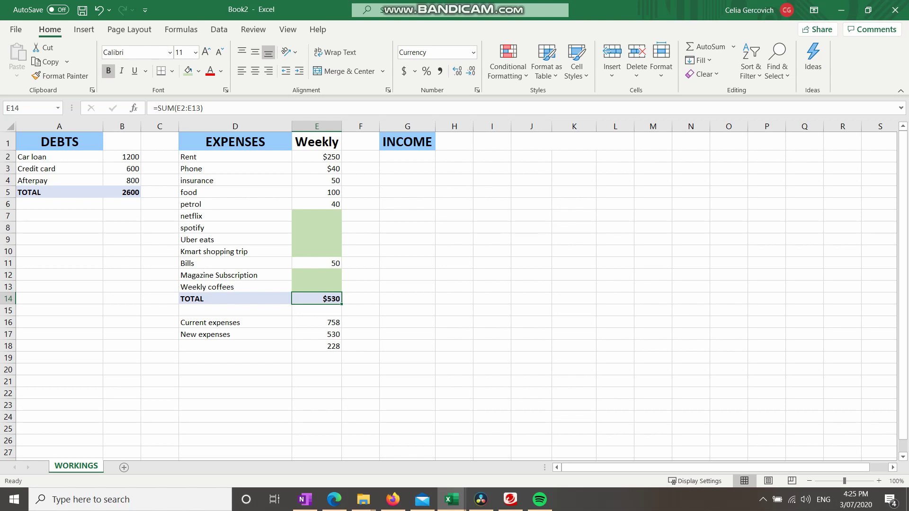
Enter 'Full time job' in G2 with income 950 in H2
left_click(407, 157)
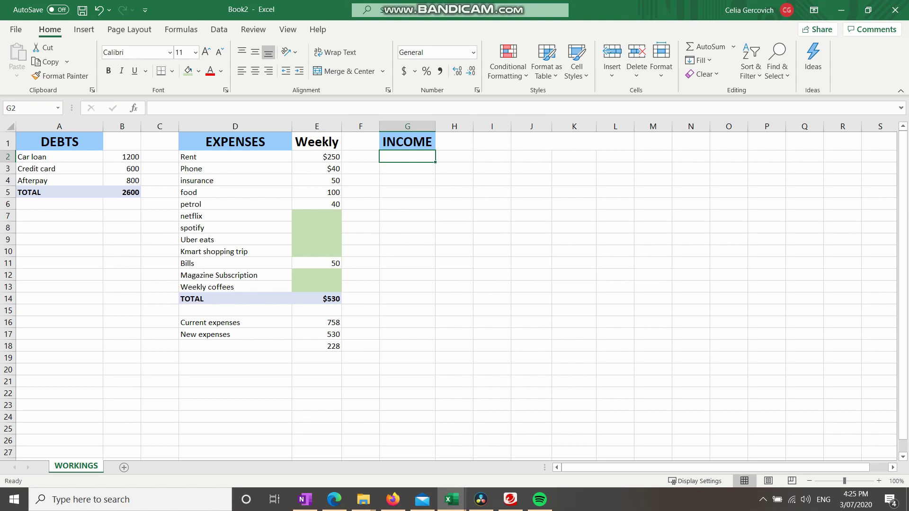
type("Full time hjon")
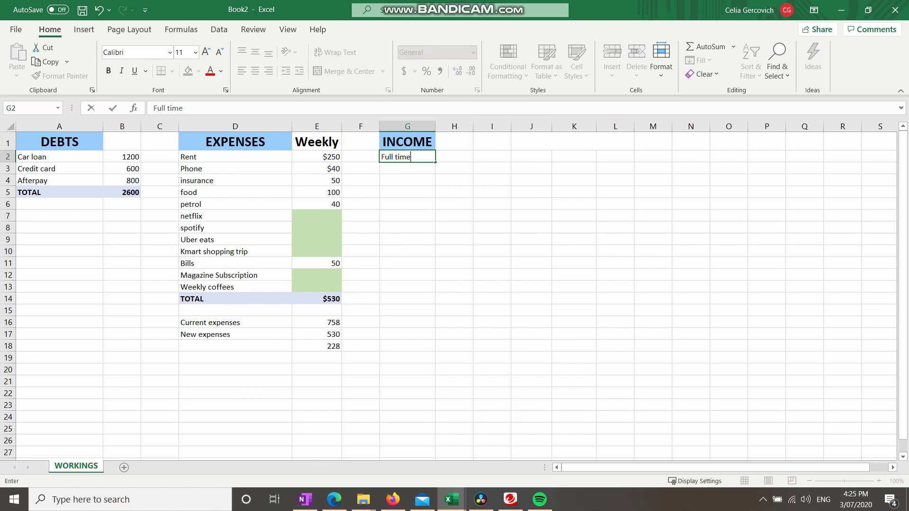
key("BackSpace")
key("BackSpace")
key("BackSpace")
key("BackSpace")
type("jon")
key("Tab")
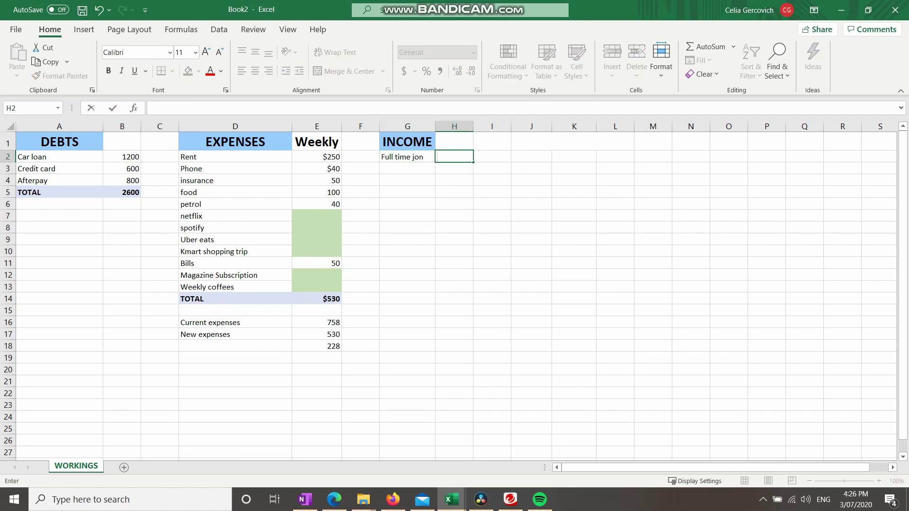
key("Left")
key("F2")
key("BackSpace")
type("b")
key("Tab")
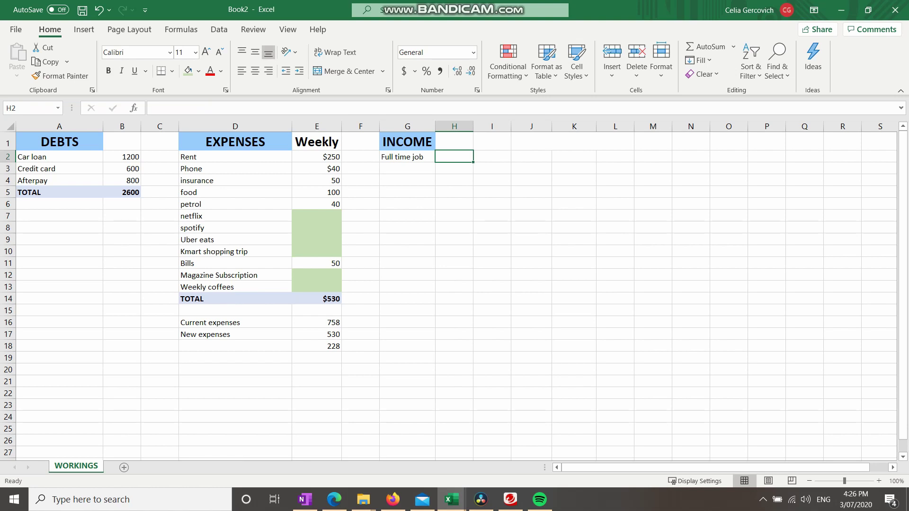
type("950")
key("Return")
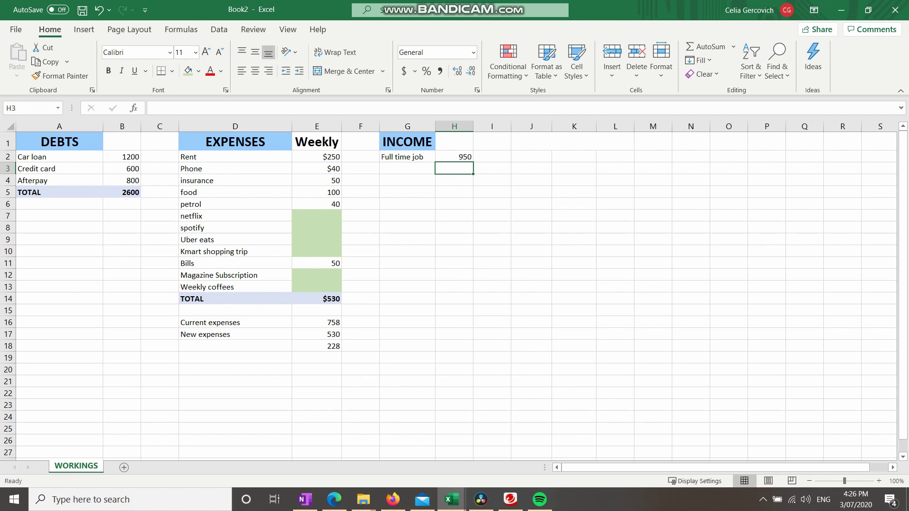
Enter 'Dog walking' in G3 with income 150 in H3
left_click(407, 169)
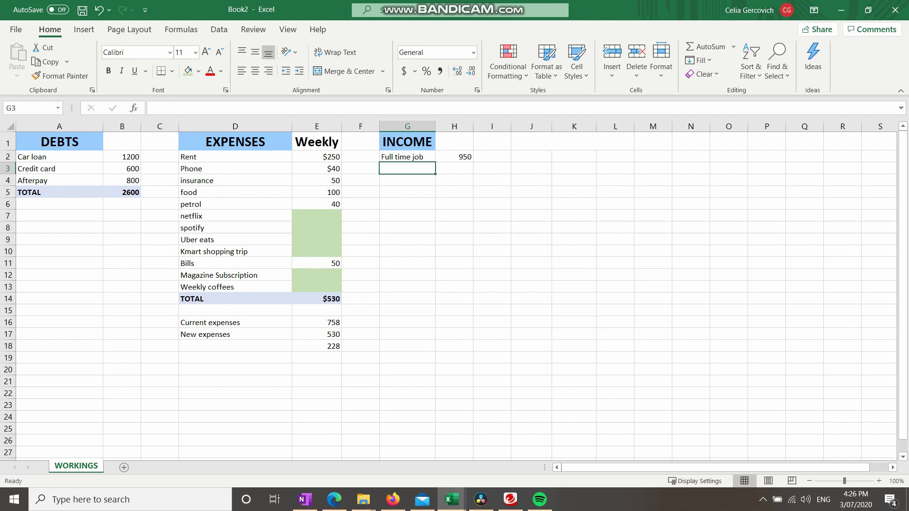
type("Dog walk")
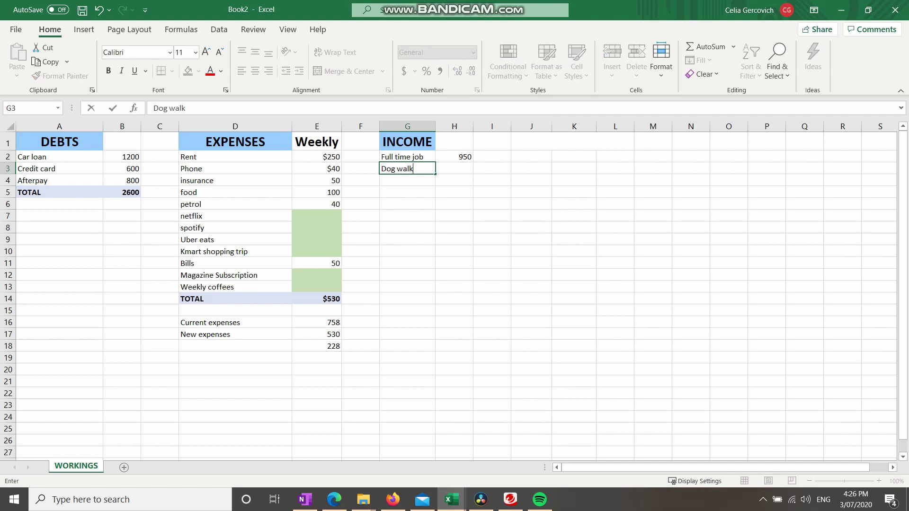
type("ing")
key("Tab")
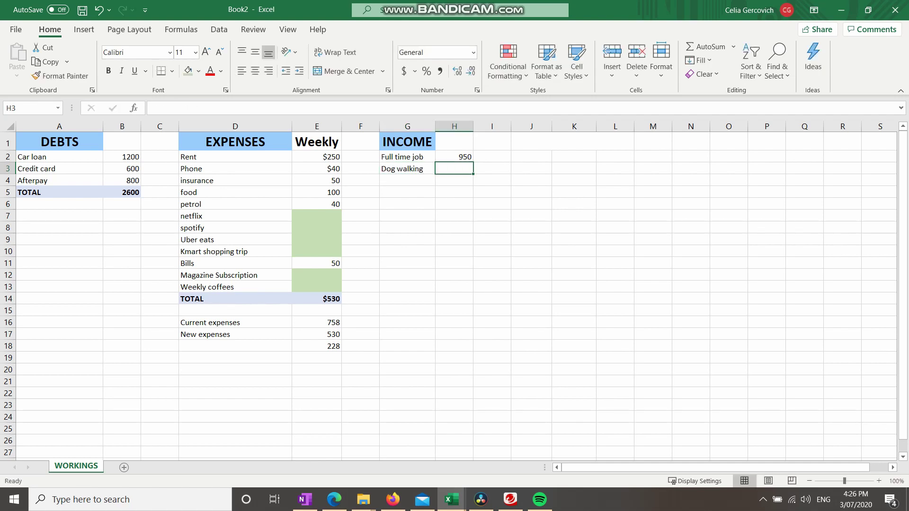
type("150")
key("Return")
AutoSum the income amounts into H4, giving 1100, and label G4 'TOTAL'
left_click_drag(454, 156, 454, 169)
key("alt+equal")
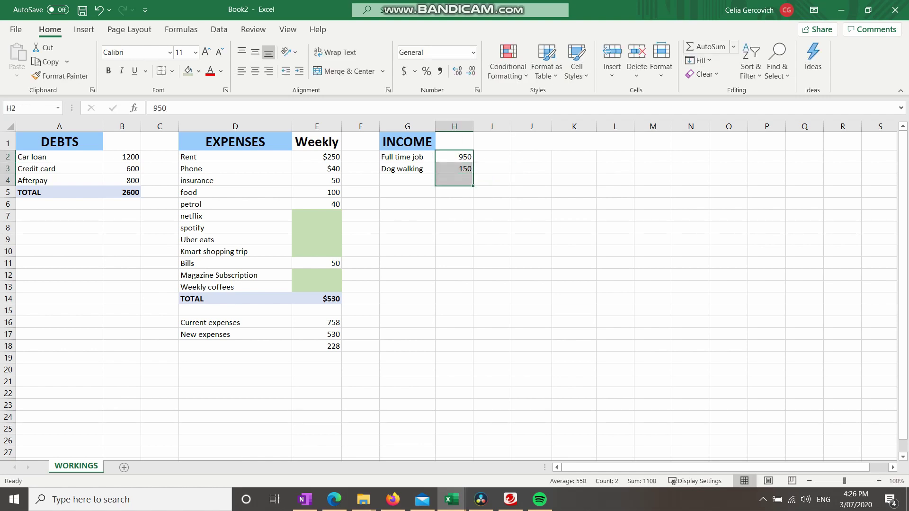
left_click(407, 180)
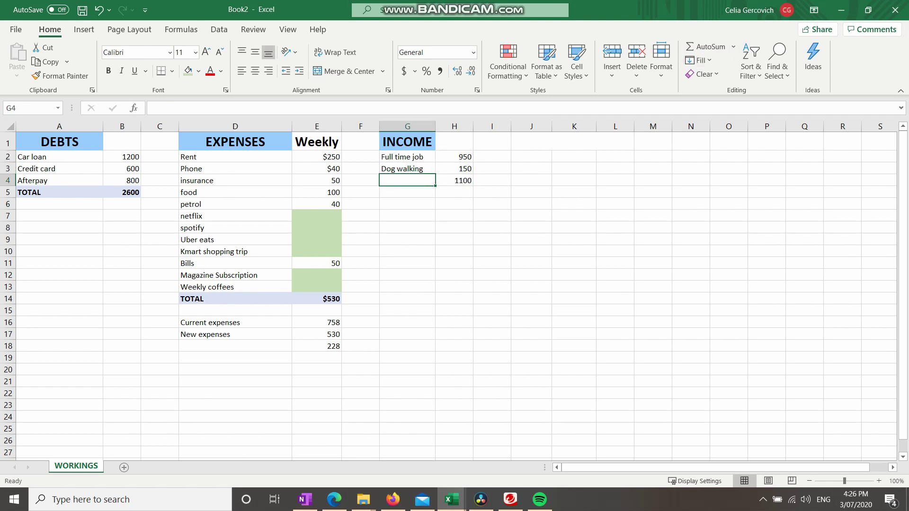
type("TOTAL")
key("Return")
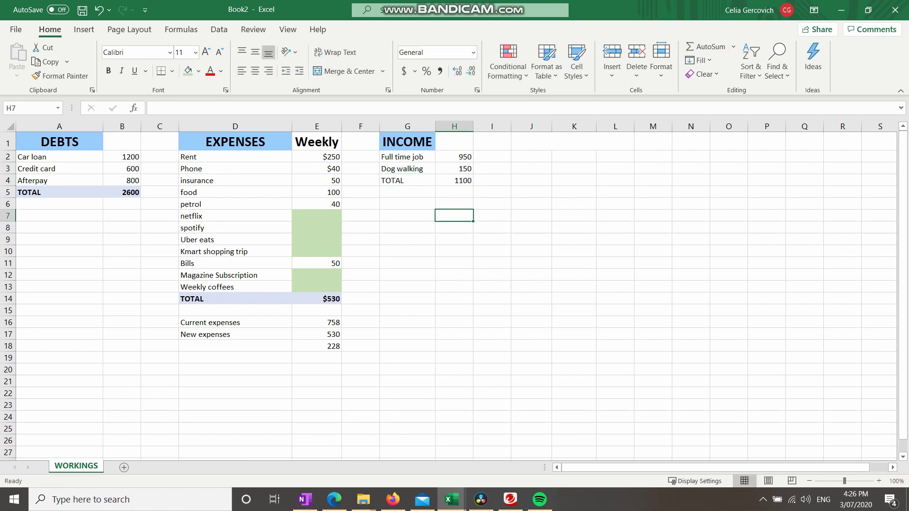
Make the income TOTAL row G4:H4 bold with a light blue fill
key("Up")
key("shift+Right")
left_click(109, 71)
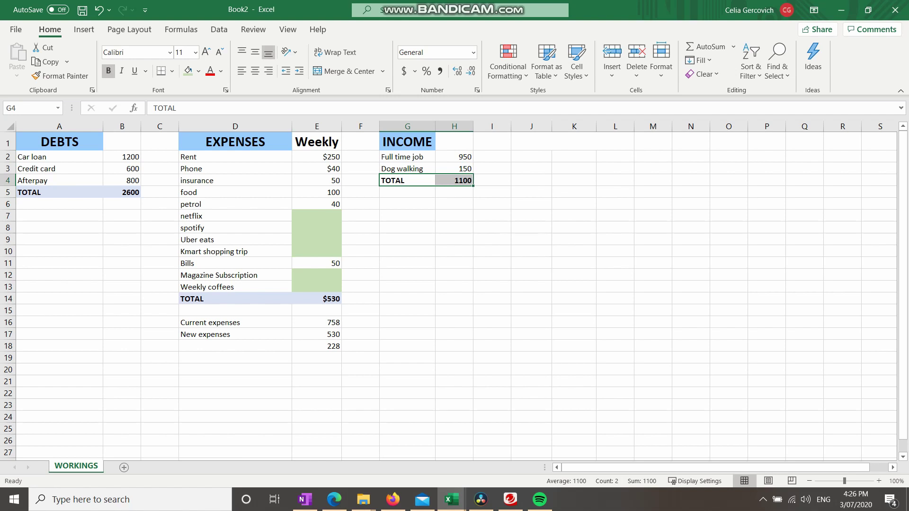
left_click(198, 71)
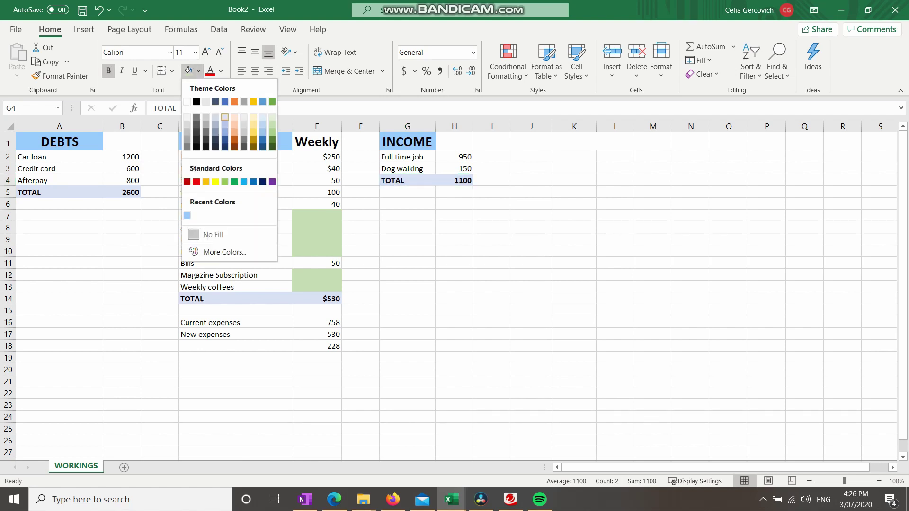
left_click(225, 125)
left_click(491, 250)
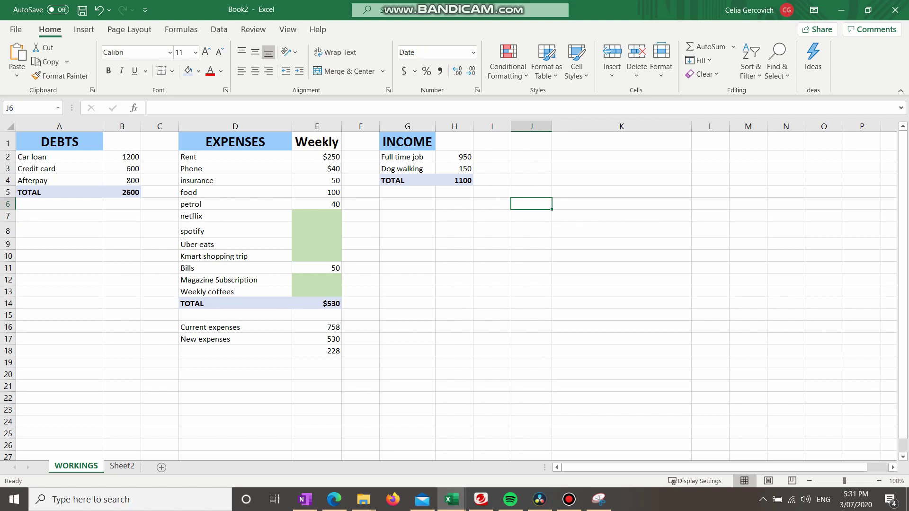
Type the heading 'Whats left over' in K1
left_click(622, 141)
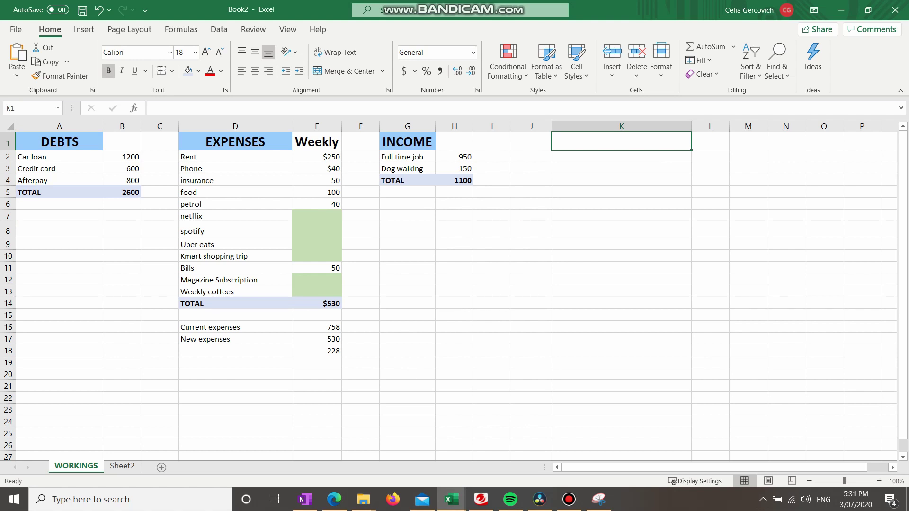
type("QWh")
key("BackSpace")
key("BackSpace")
key("BackSpace")
type("What")
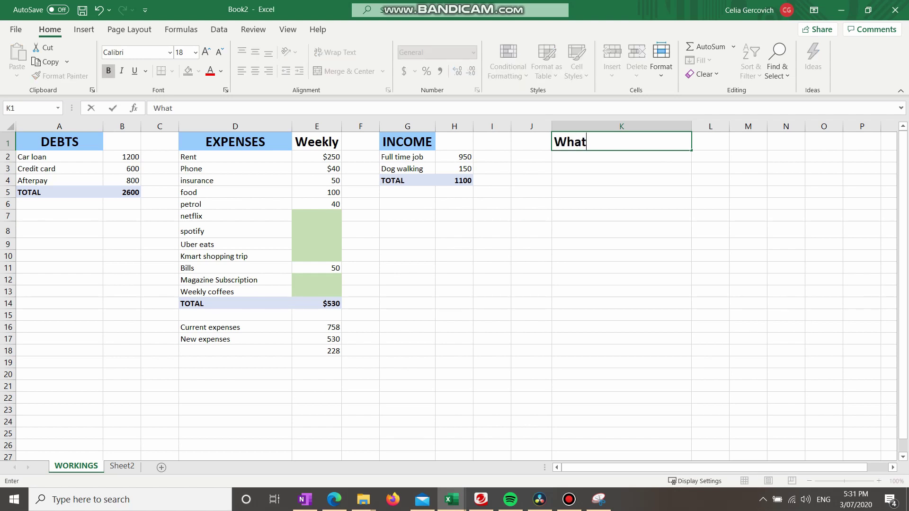
key("BackSpace")
type("ts left over")
key("Return")
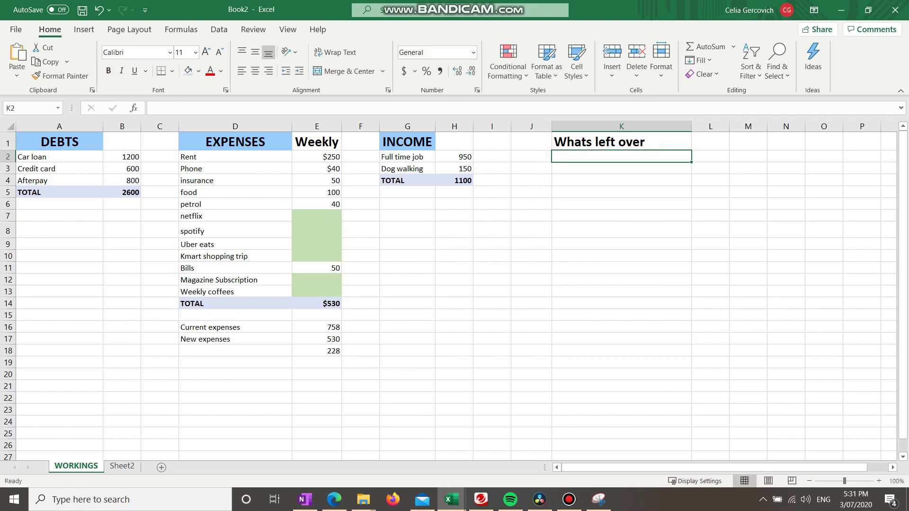
List 'income' as 1100 and 'Weekly expenses' as 530 in K2:L3
type("income")
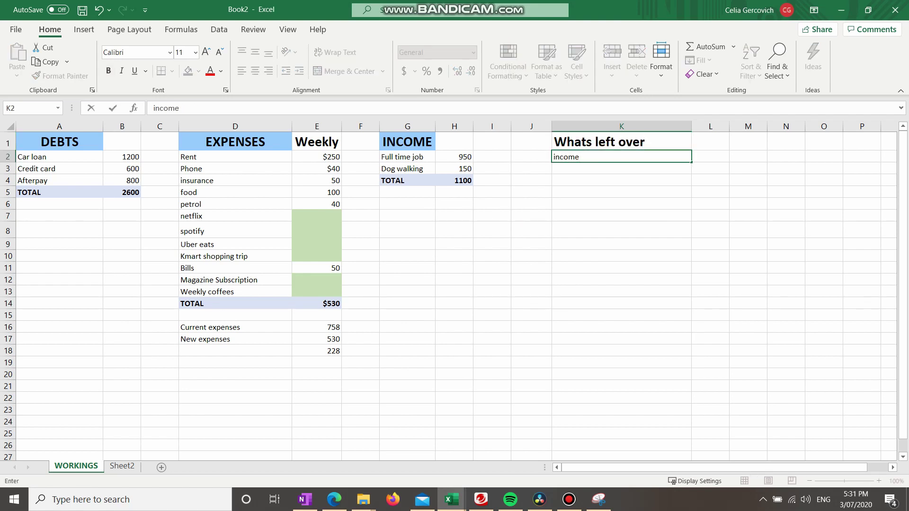
key("Tab")
type("1100")
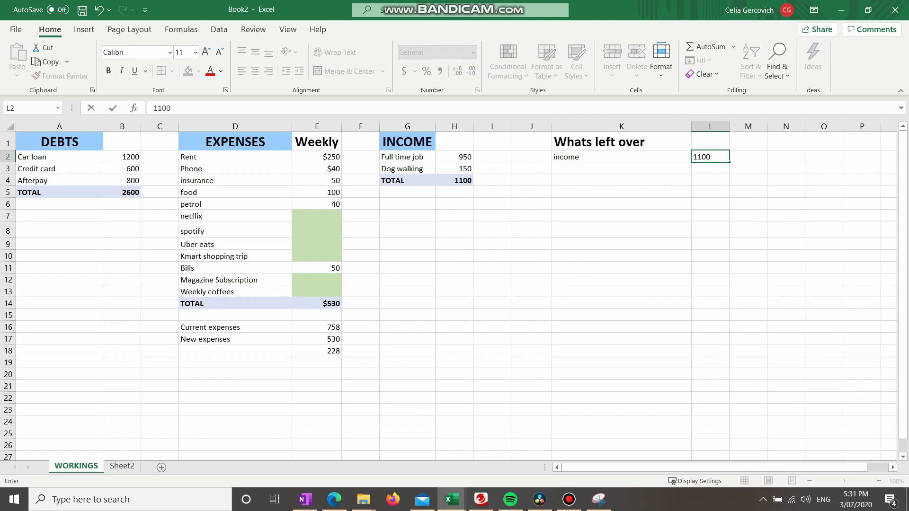
key("Return")
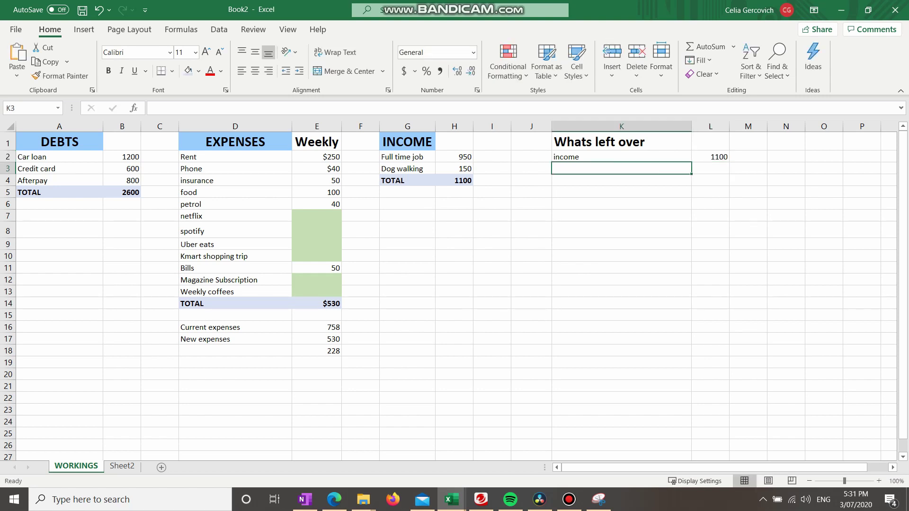
type("Wee")
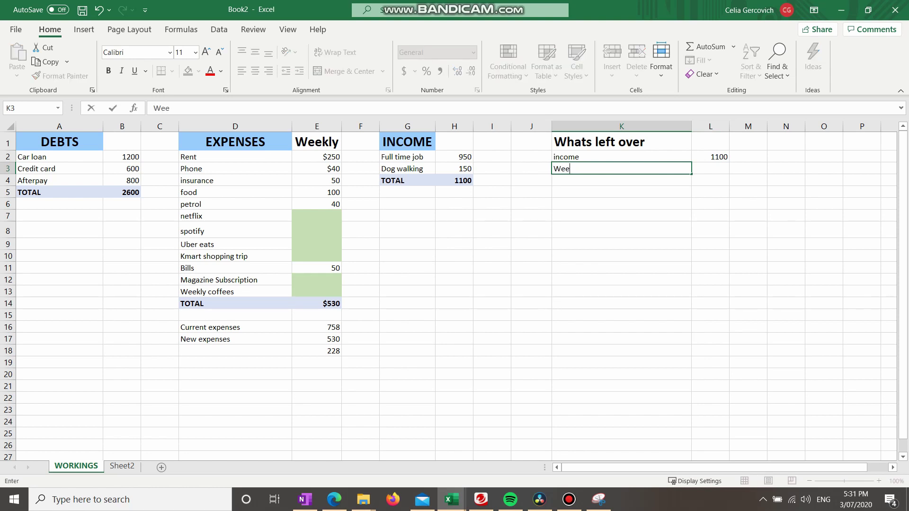
type("kly expenses")
key("Tab")
type("530")
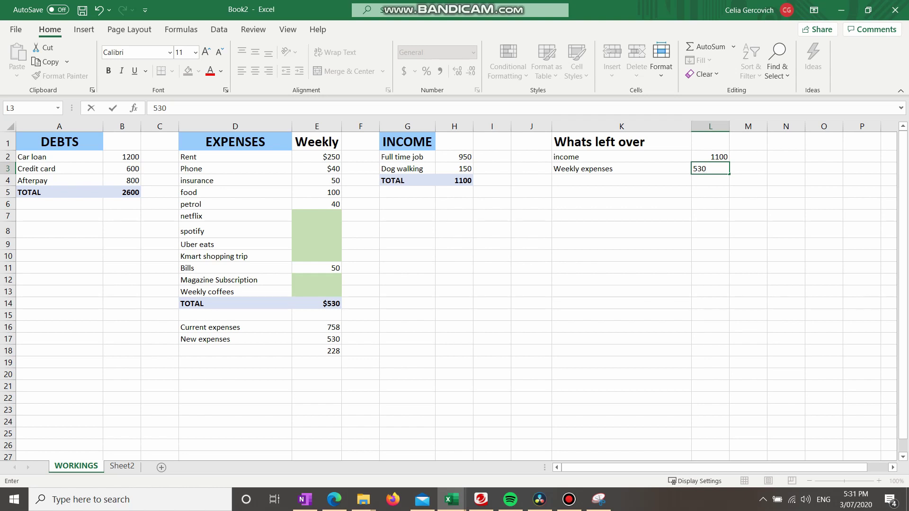
key("Return")
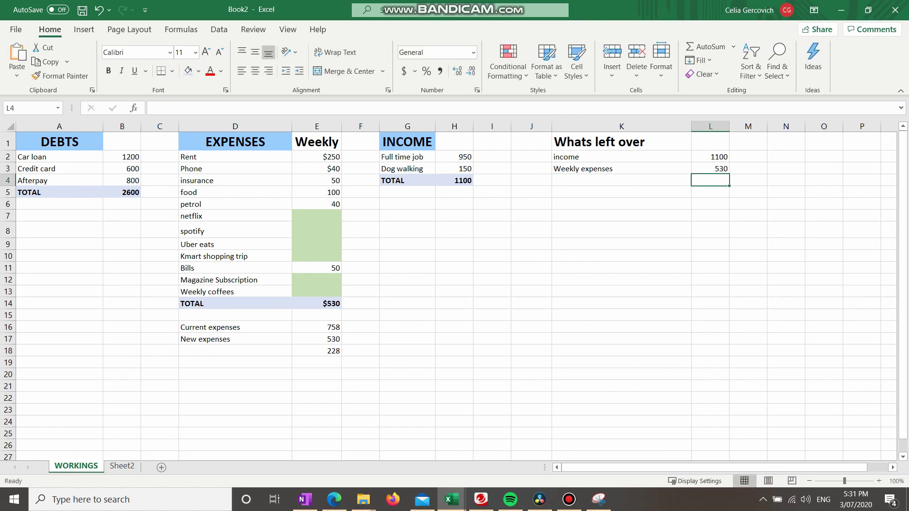
Capitalise the K2 label to 'Income'
double_click(558, 156)
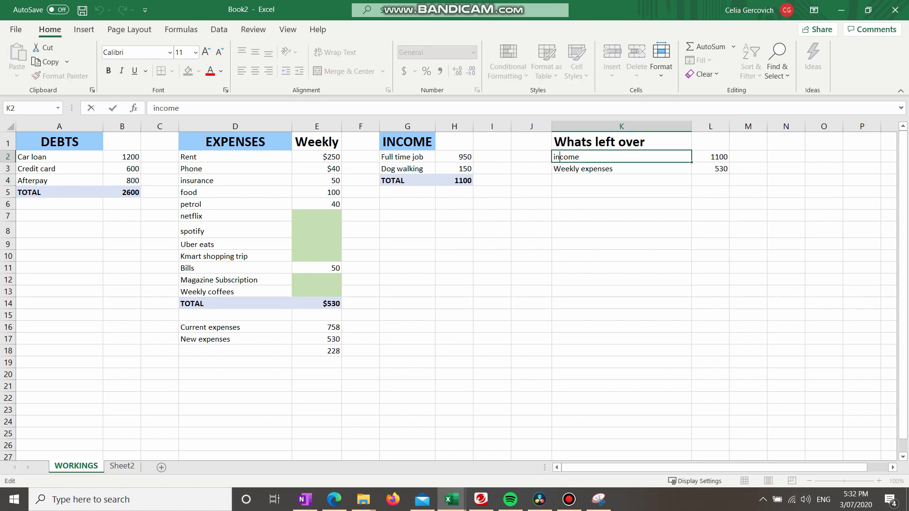
key("BackSpace")
type("I")
left_click(710, 229)
Add 'Total remaining each week' in K4 with =L2-L3 in L4, showing 570
left_click(621, 180)
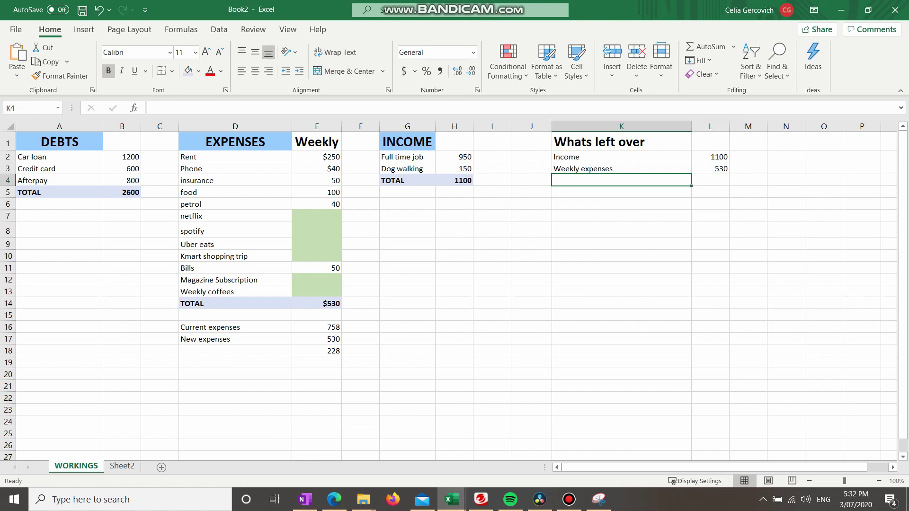
type("al ")
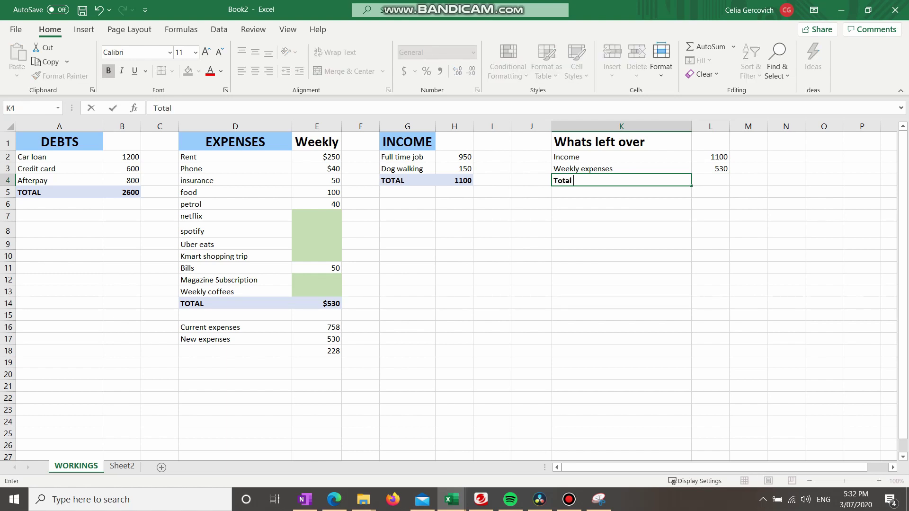
type("remaining each weeke")
key("BackSpace")
key("Tab")
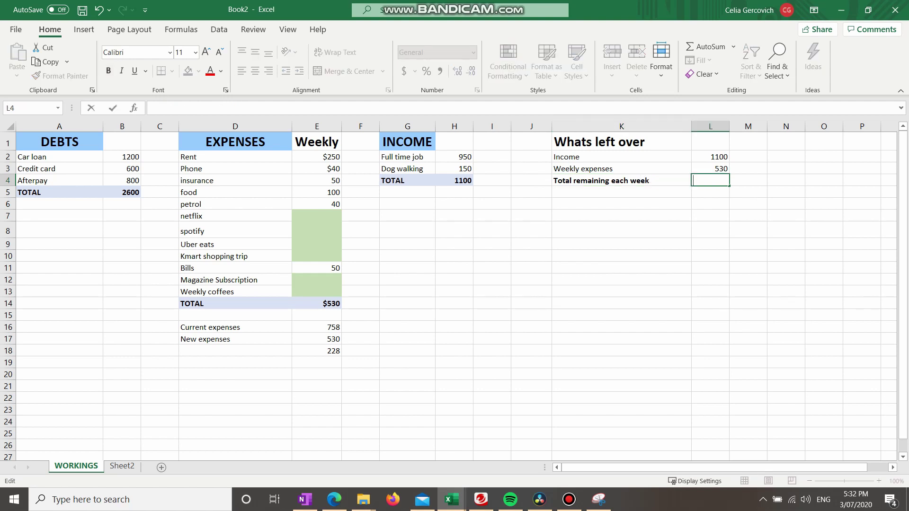
type("=")
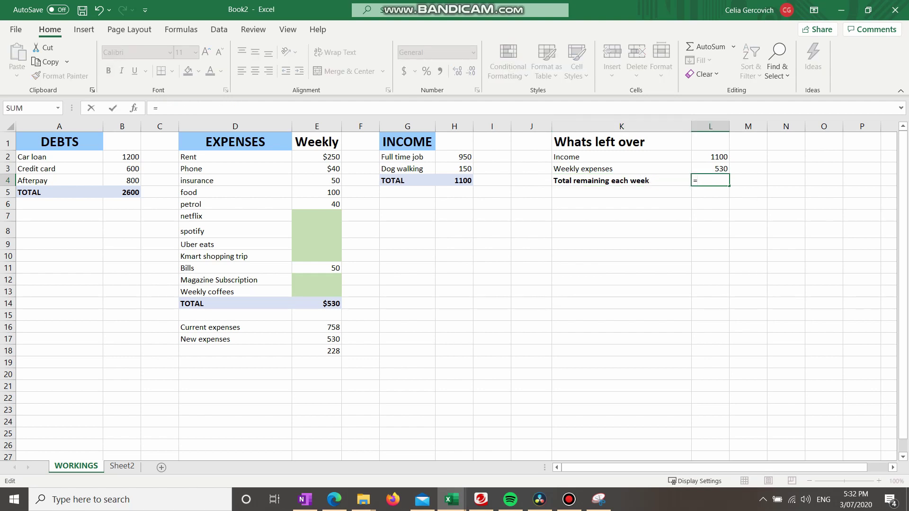
left_click(710, 157)
type("-")
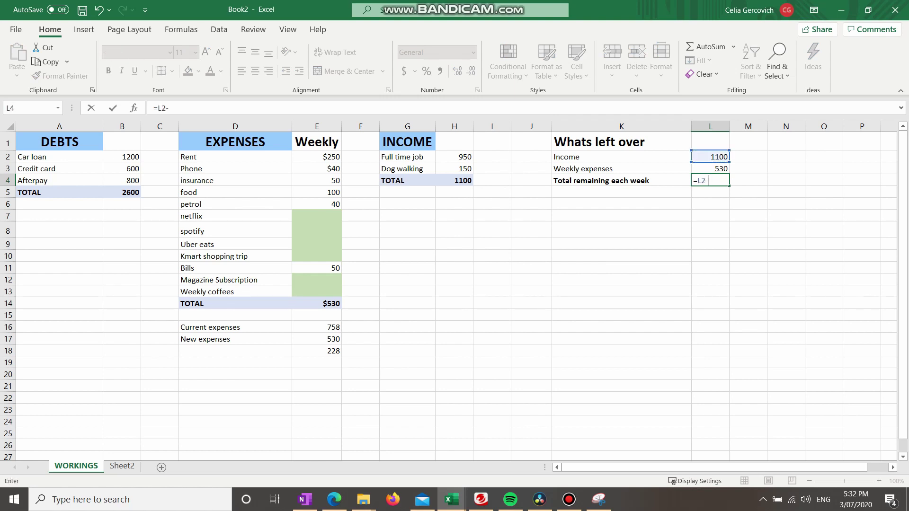
type("L3")
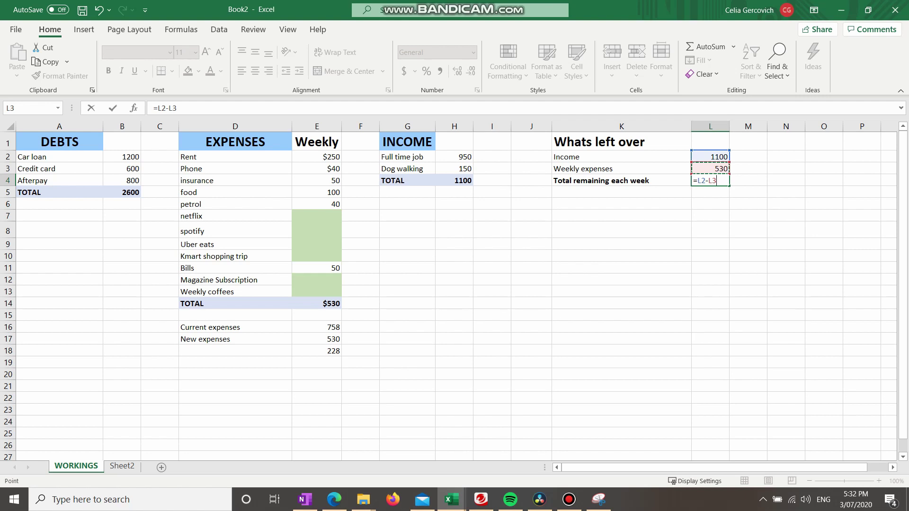
key("Return")
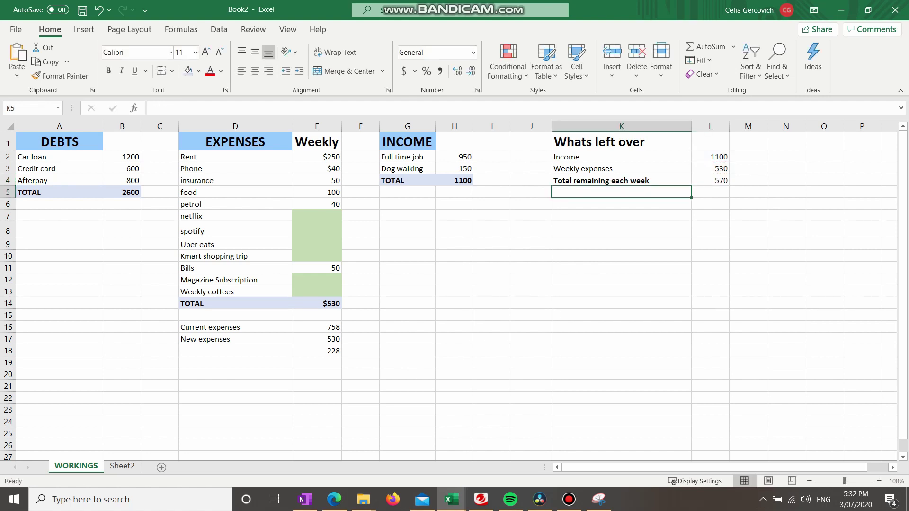
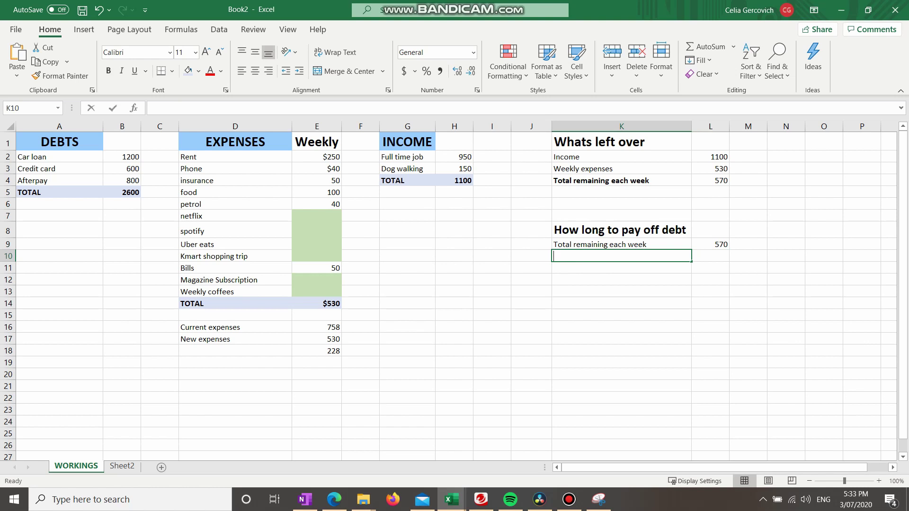
Add a Debt row with an amount of 2600 in L10
key("Tab")
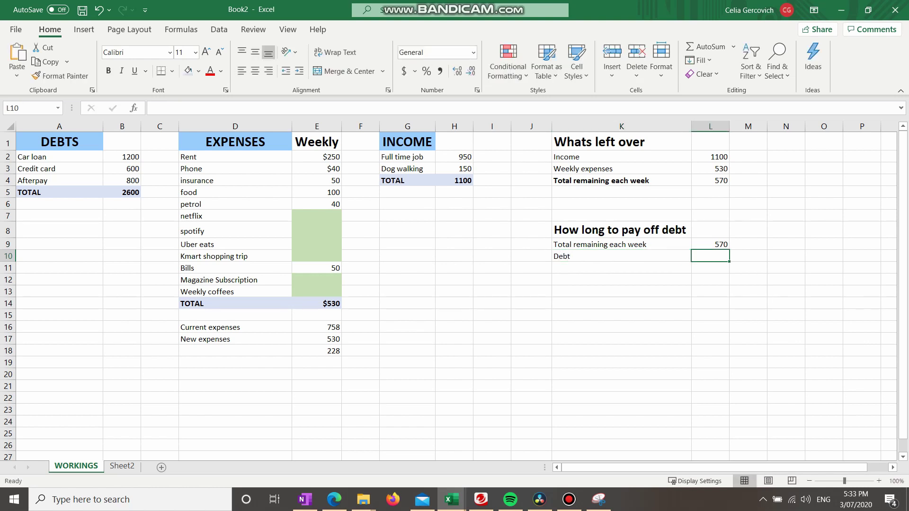
type("2600")
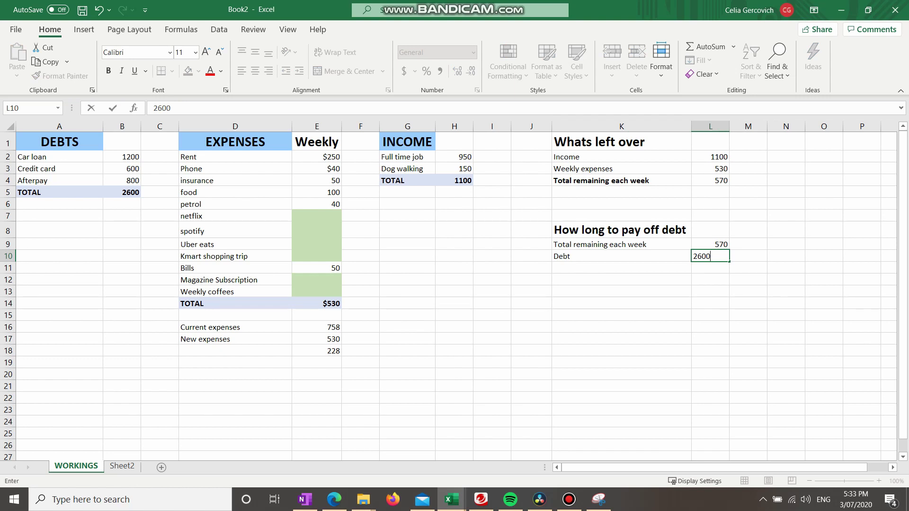
key("Return")
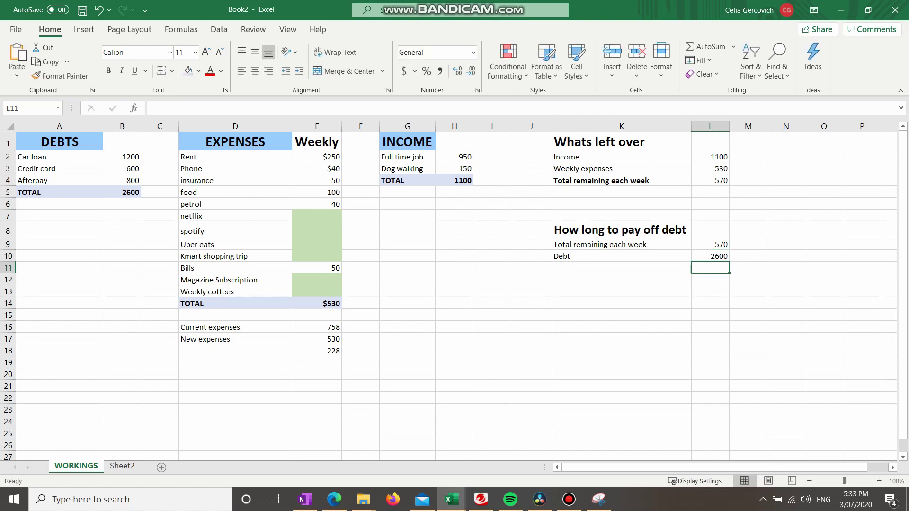
Label K11 'How many weeks it will take to pay off debt' and widen column K to fit
left_click(621, 267)
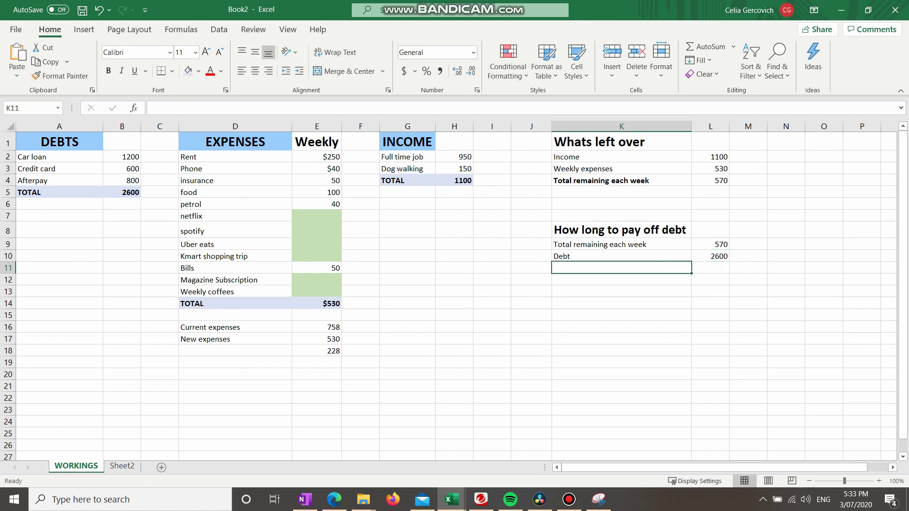
type("How ")
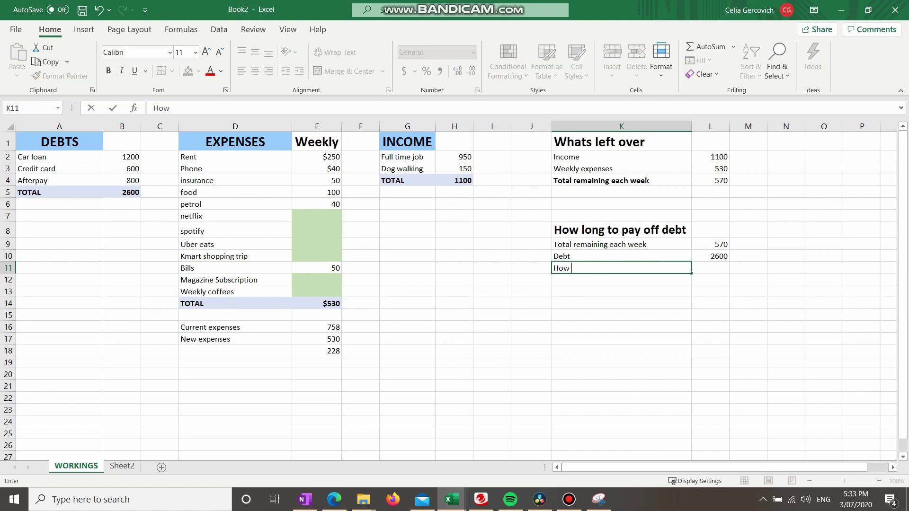
type("many weeks it will take to pay")
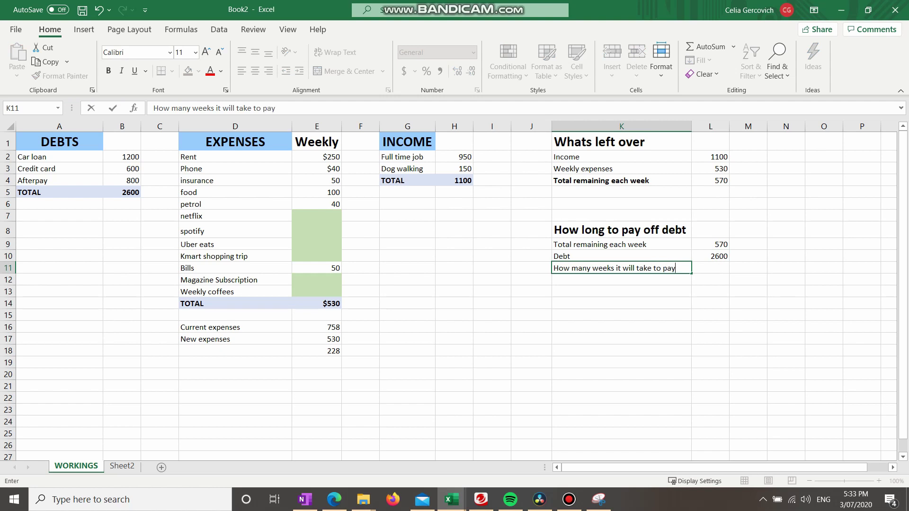
type(" off debt")
left_click(621, 126)
left_click_drag(692, 126, 720, 126)
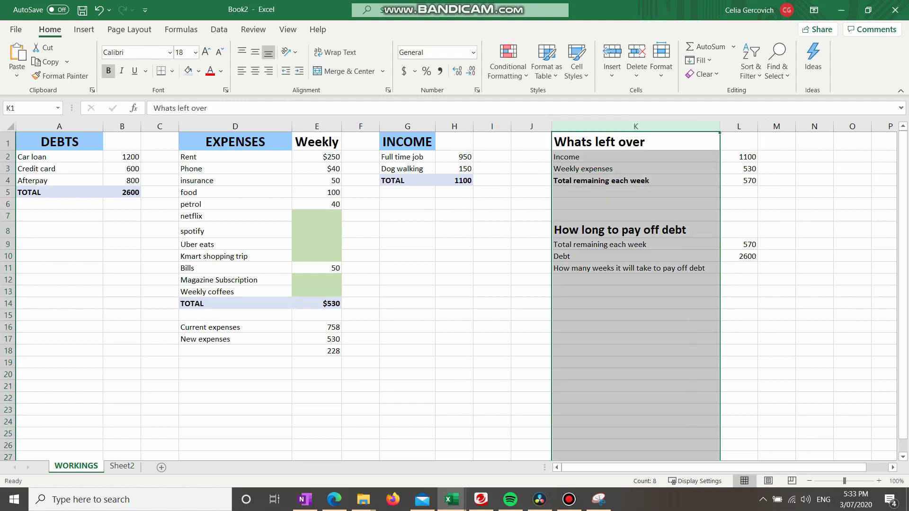
left_click(739, 268)
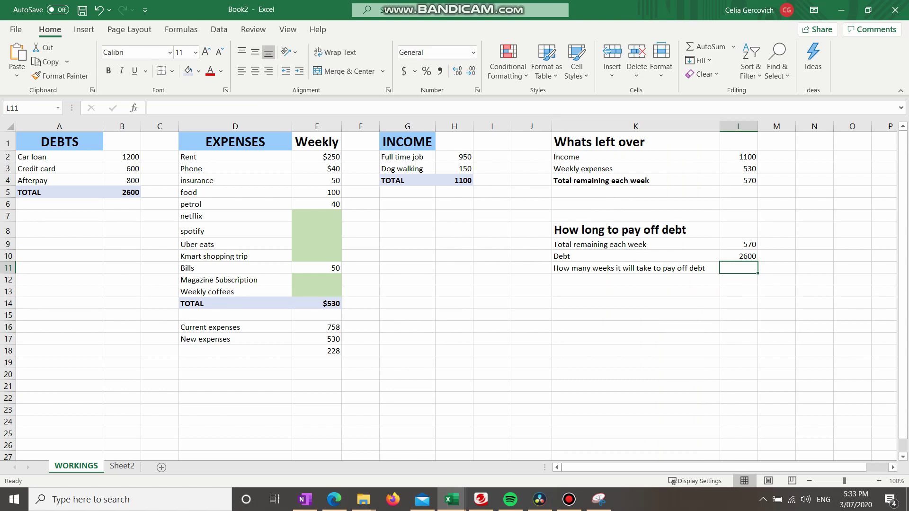
Enter =L10/L9 in L11, giving 4.561404 weeks to pay off the debt
type("=")
left_click(739, 256)
type("/")
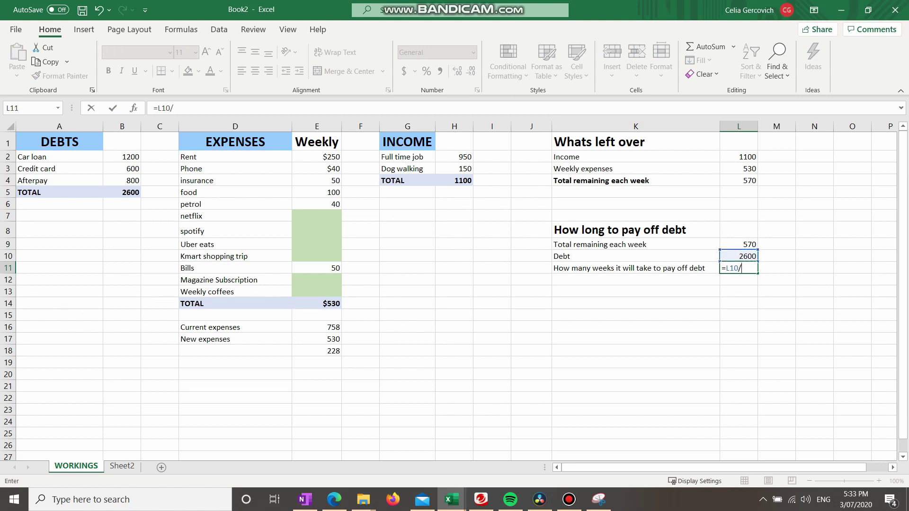
left_click(738, 245)
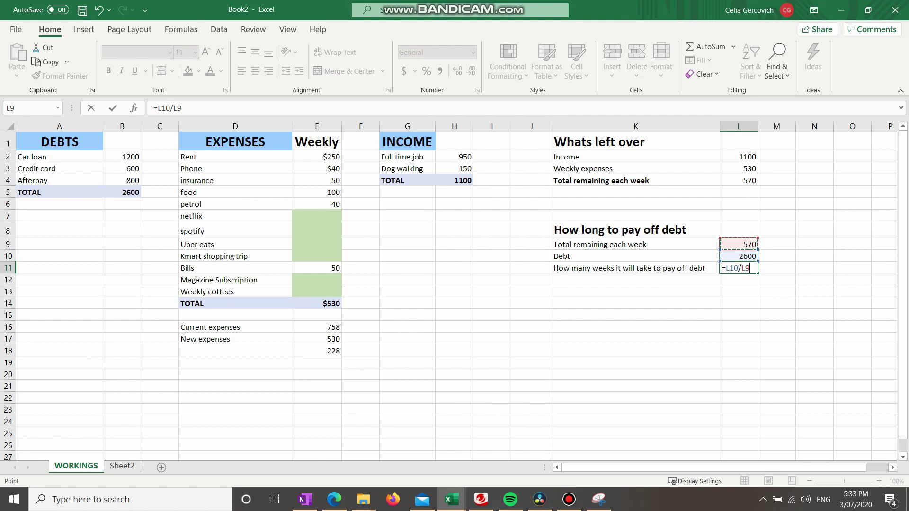
key("Return")
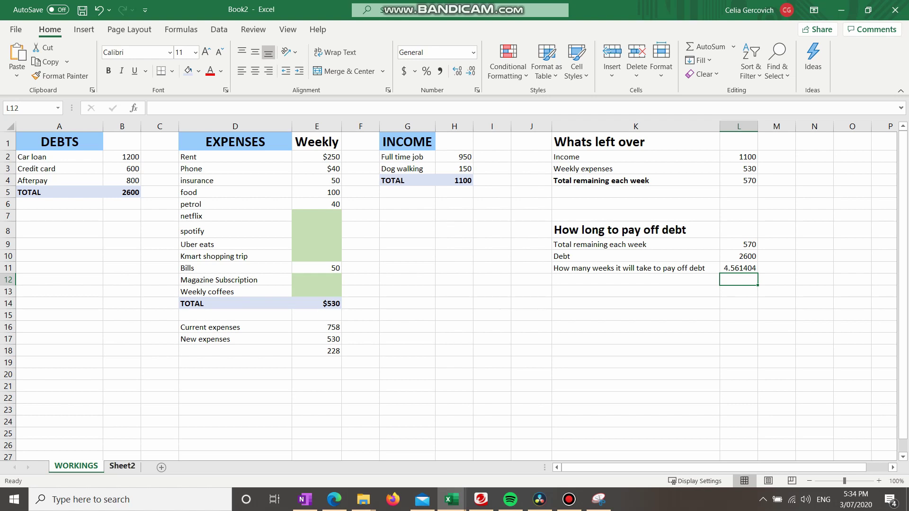
left_click(122, 467)
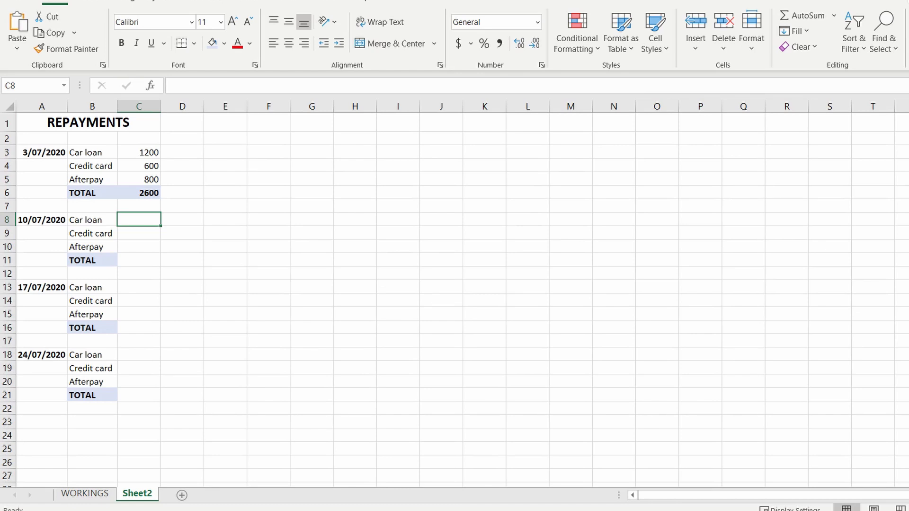
Review the 3/07/2020 week (Car loan 1200, Credit card 600, Afterpay 800) and the empty 10/07/2020 amounts
left_click(42, 152)
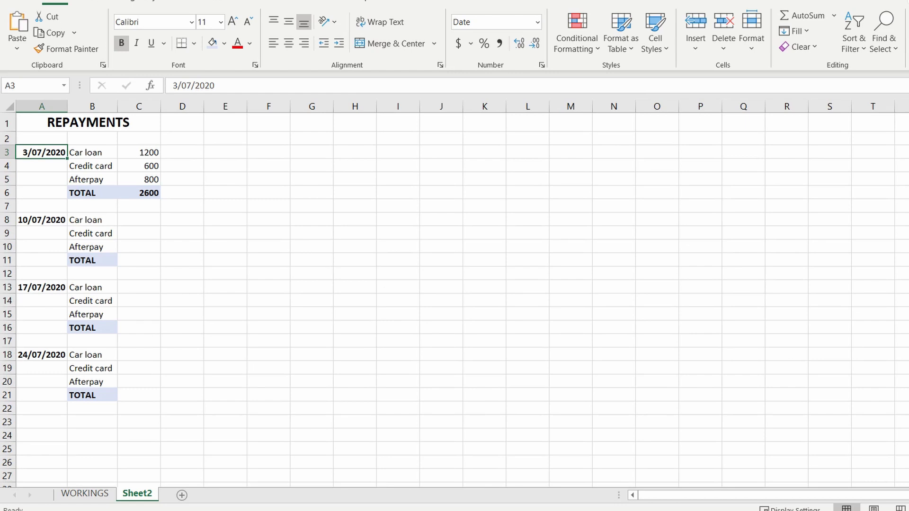
left_click_drag(93, 152, 92, 193)
left_click_drag(138, 152, 139, 193)
left_click(182, 233)
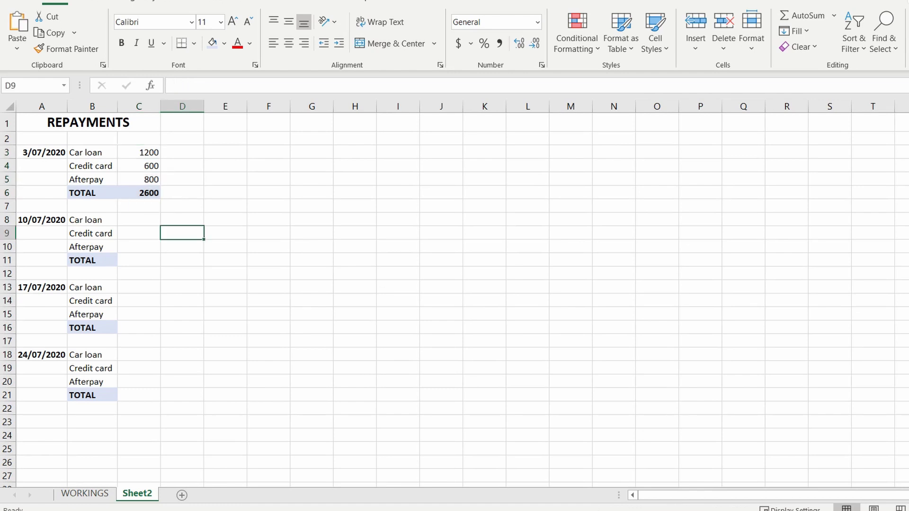
left_click(42, 219)
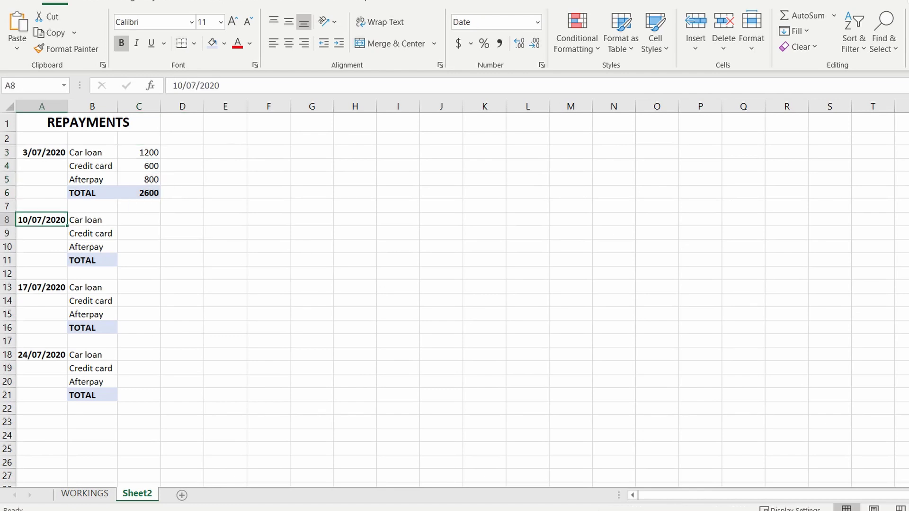
left_click_drag(139, 220, 139, 246)
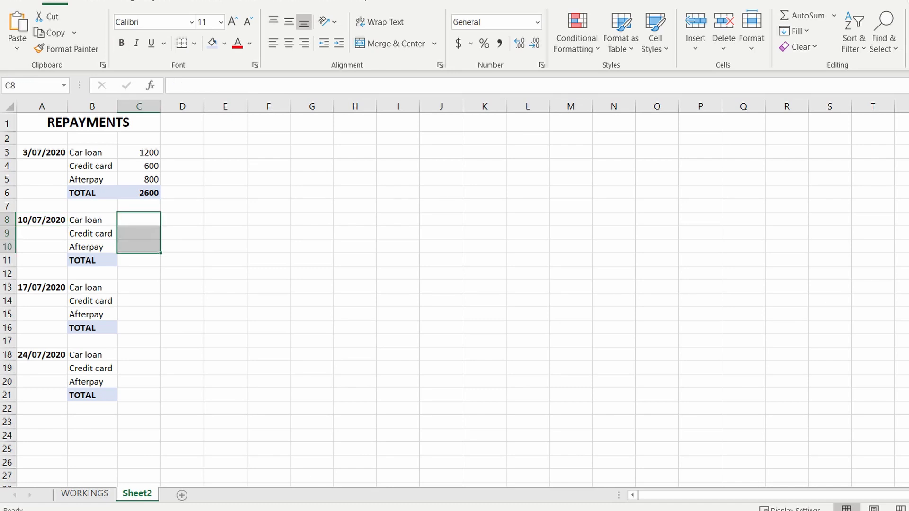
left_click(139, 220)
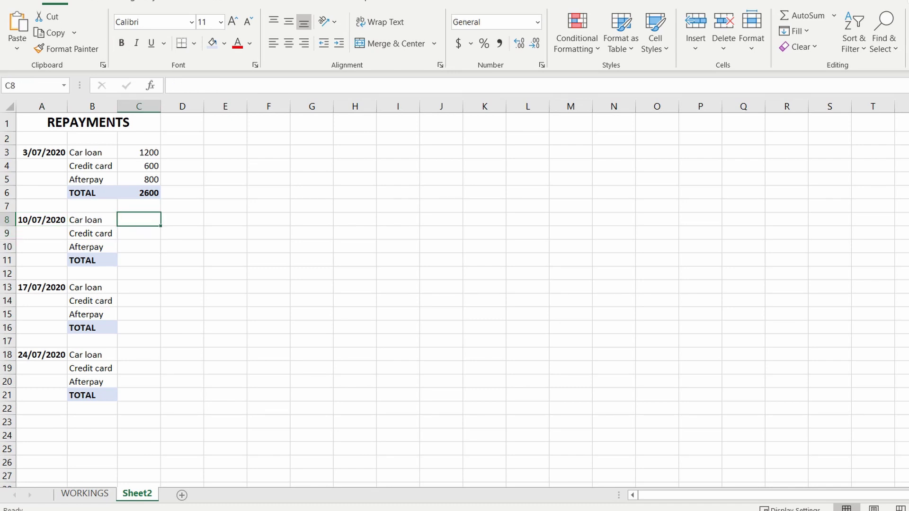
Enter the 10/07/2020 amounts: Car loan 1190, Credit card 400, Afterpay 600
left_click(138, 260)
left_click(139, 220)
type("11")
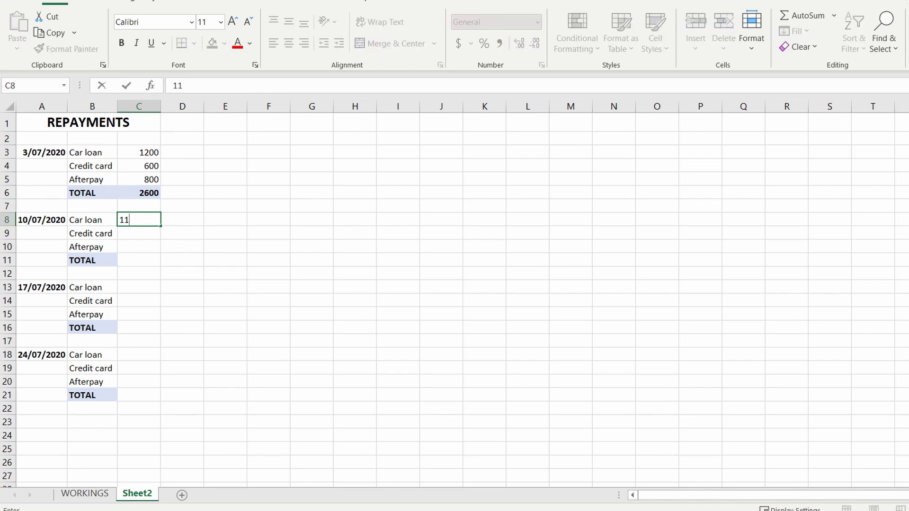
type("90")
key("Return")
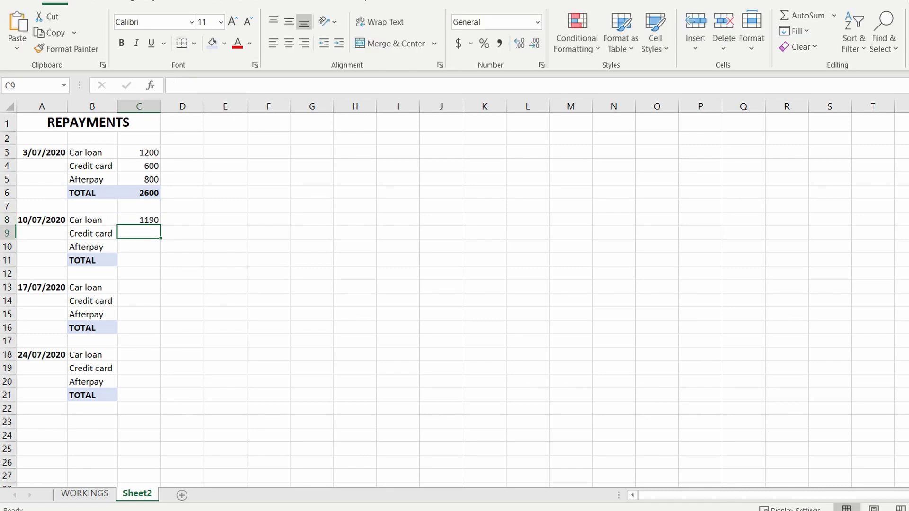
type("400")
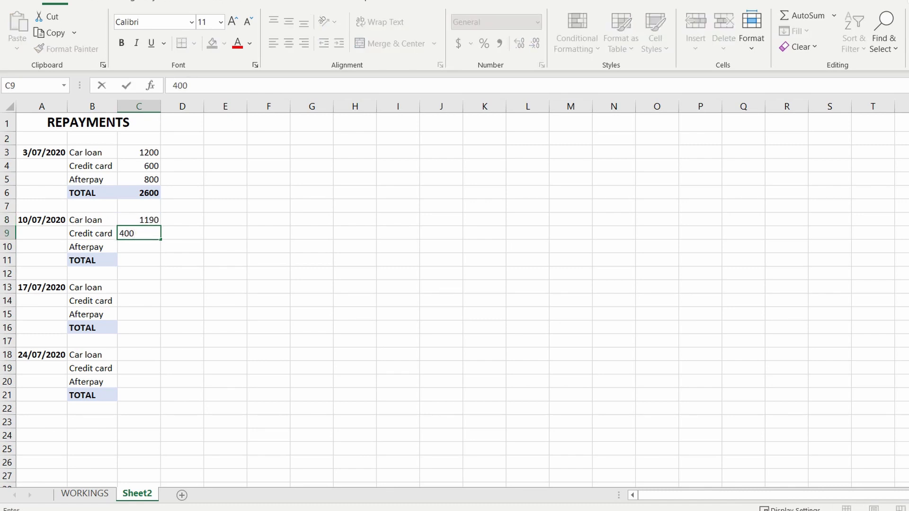
key("Return")
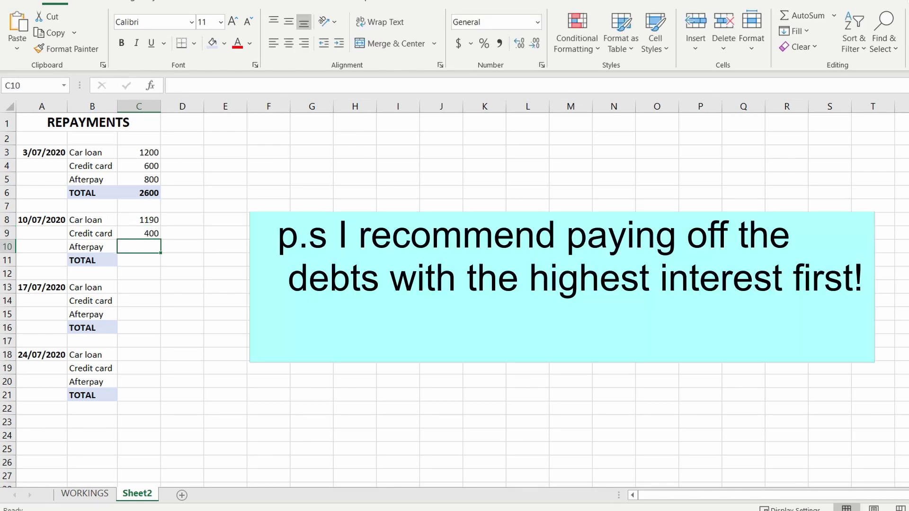
type("600")
key("Tab")
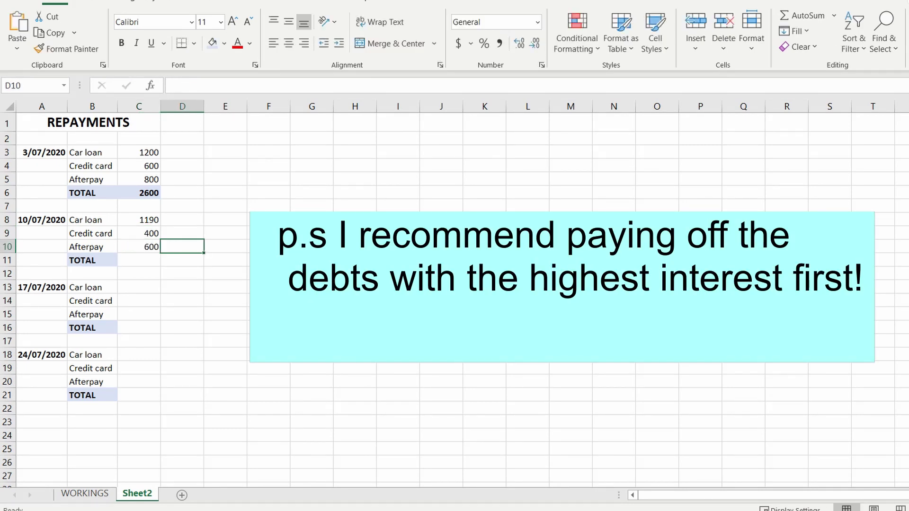
AutoSum the second week's repayments into a 2190 total
left_click_drag(138, 220, 142, 260)
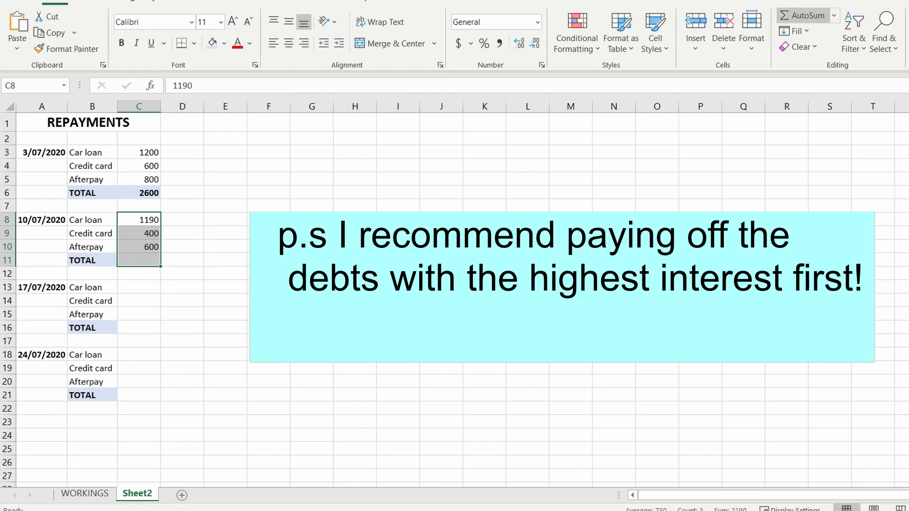
left_click(802, 15)
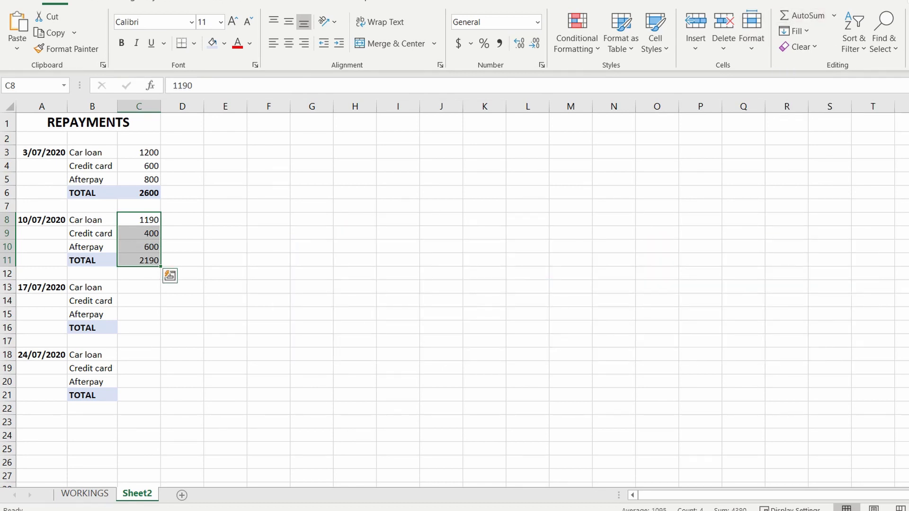
left_click(268, 260)
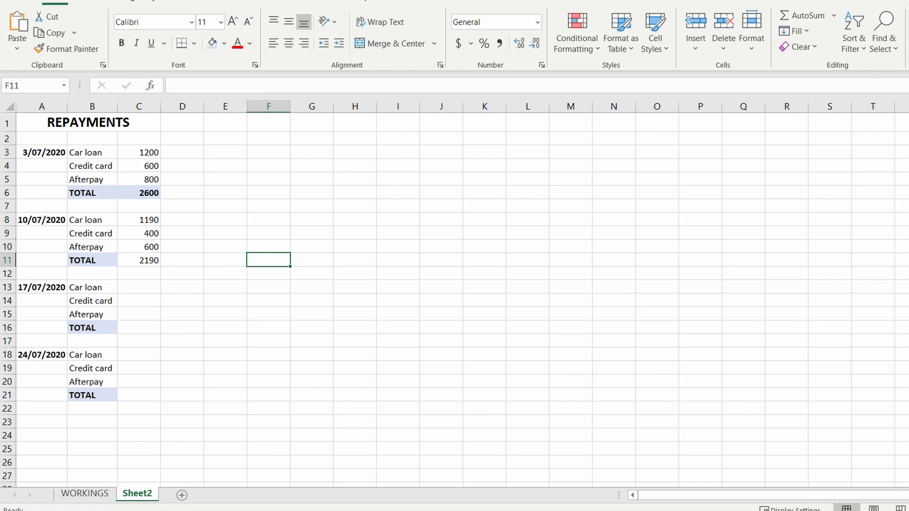
left_click(225, 233)
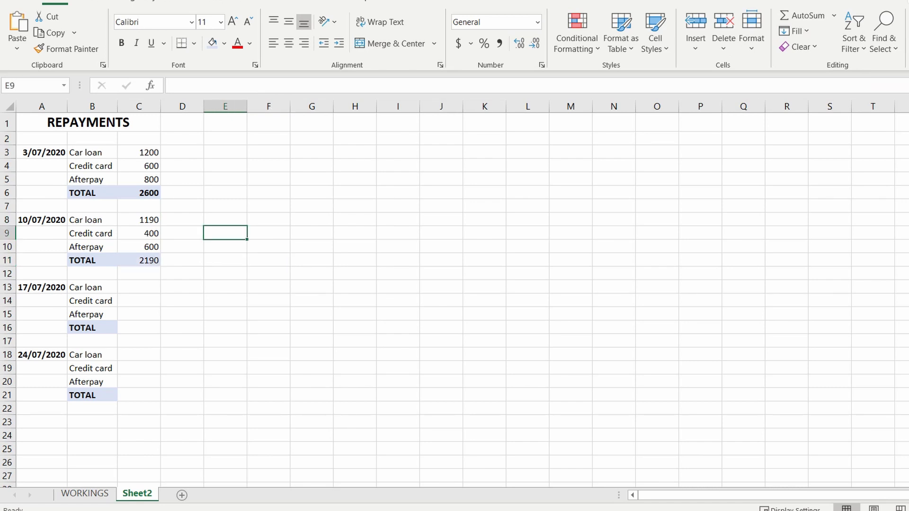